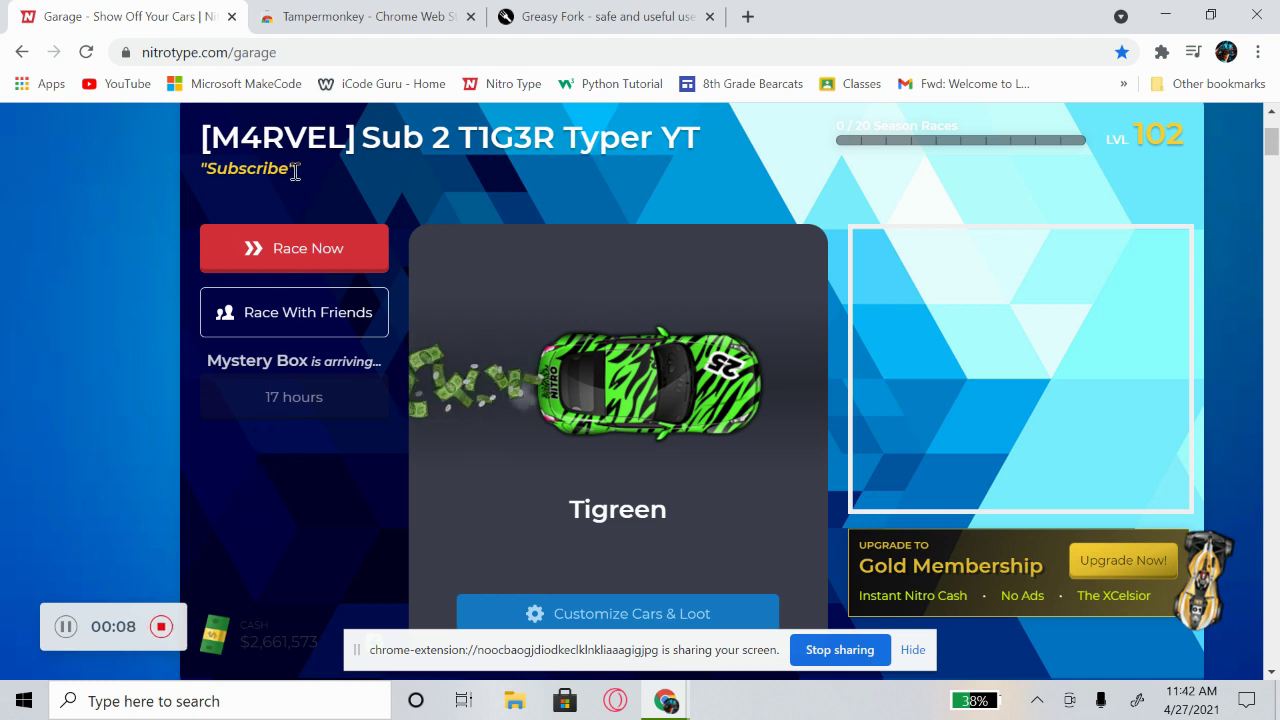
Step: Highlight the current 'Subscribe' tagline under the racer name on the Nitro Type garage
drag(296, 170, 203, 174)
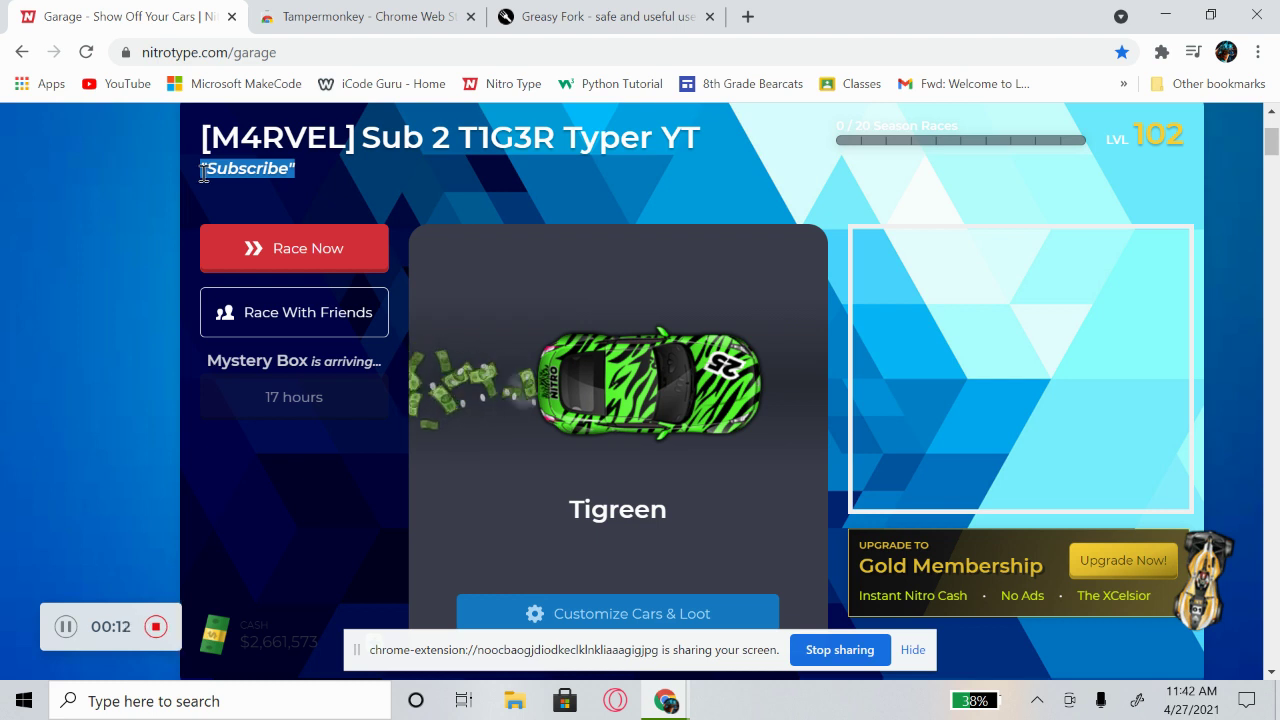
click(175, 338)
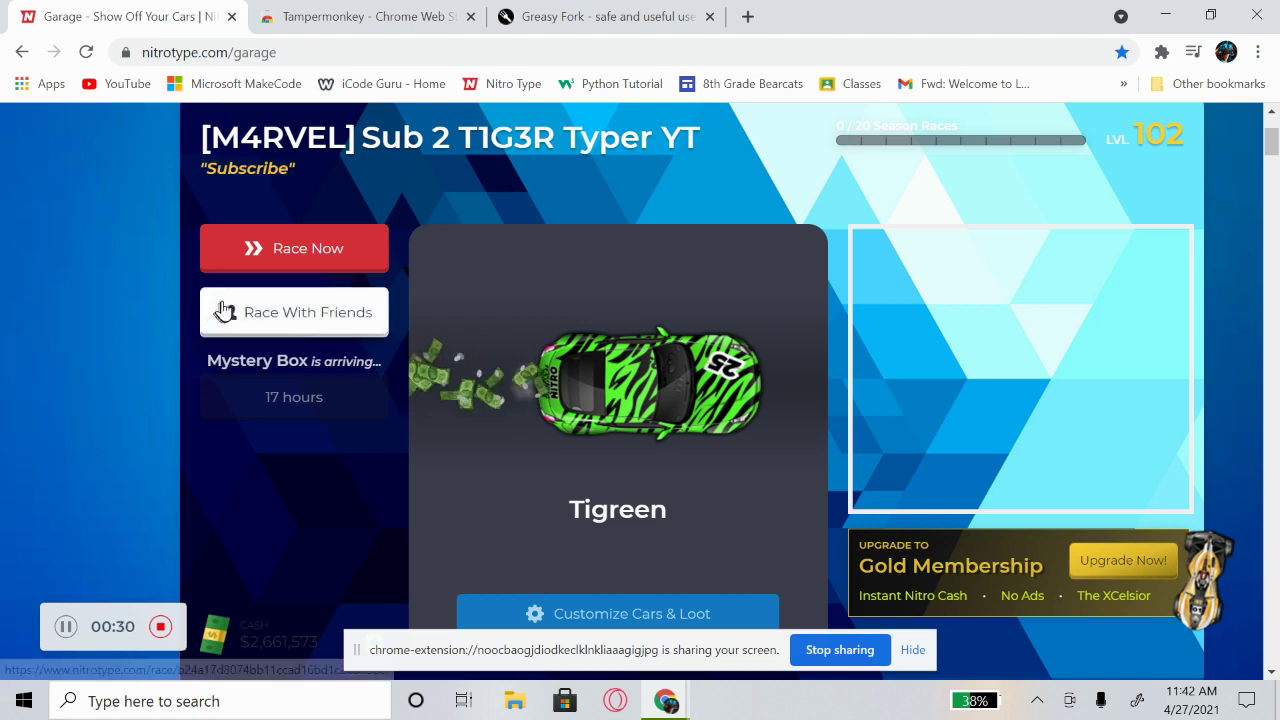
drag(206, 320, 153, 346)
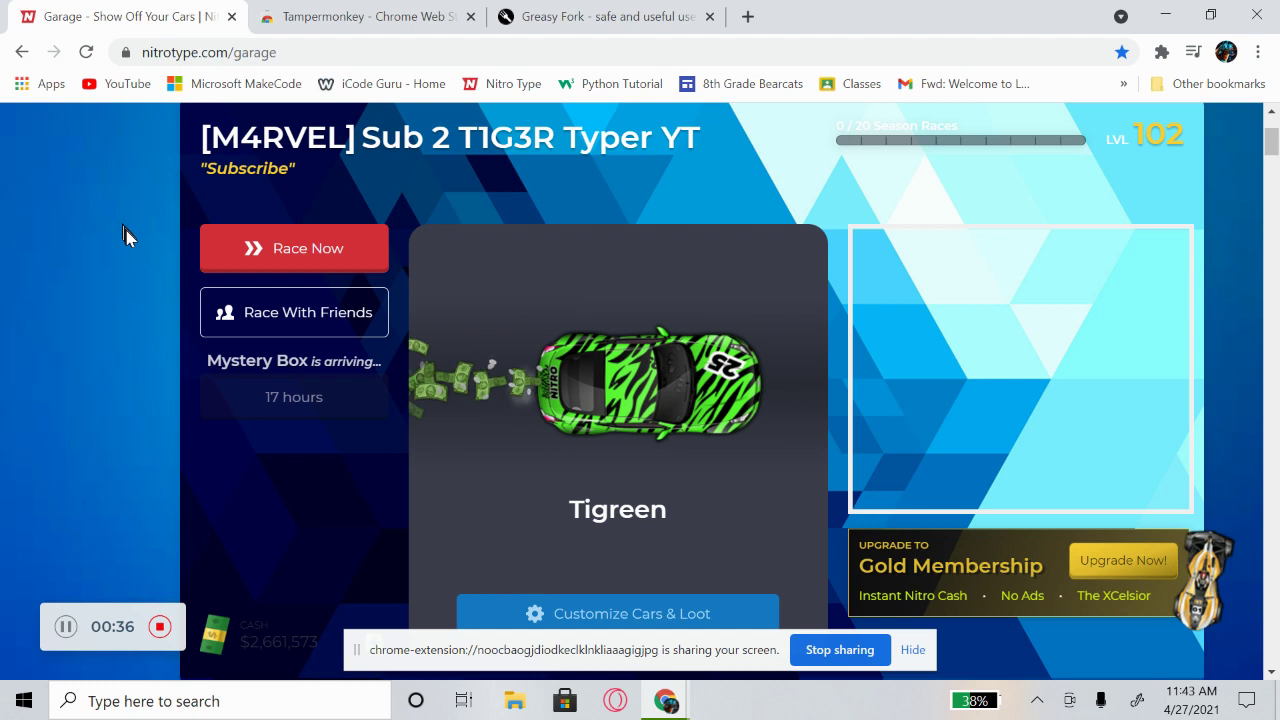
Step: Close the Tampermonkey Chrome Web Store tab and click into Greasy Fork's search box
click(308, 12)
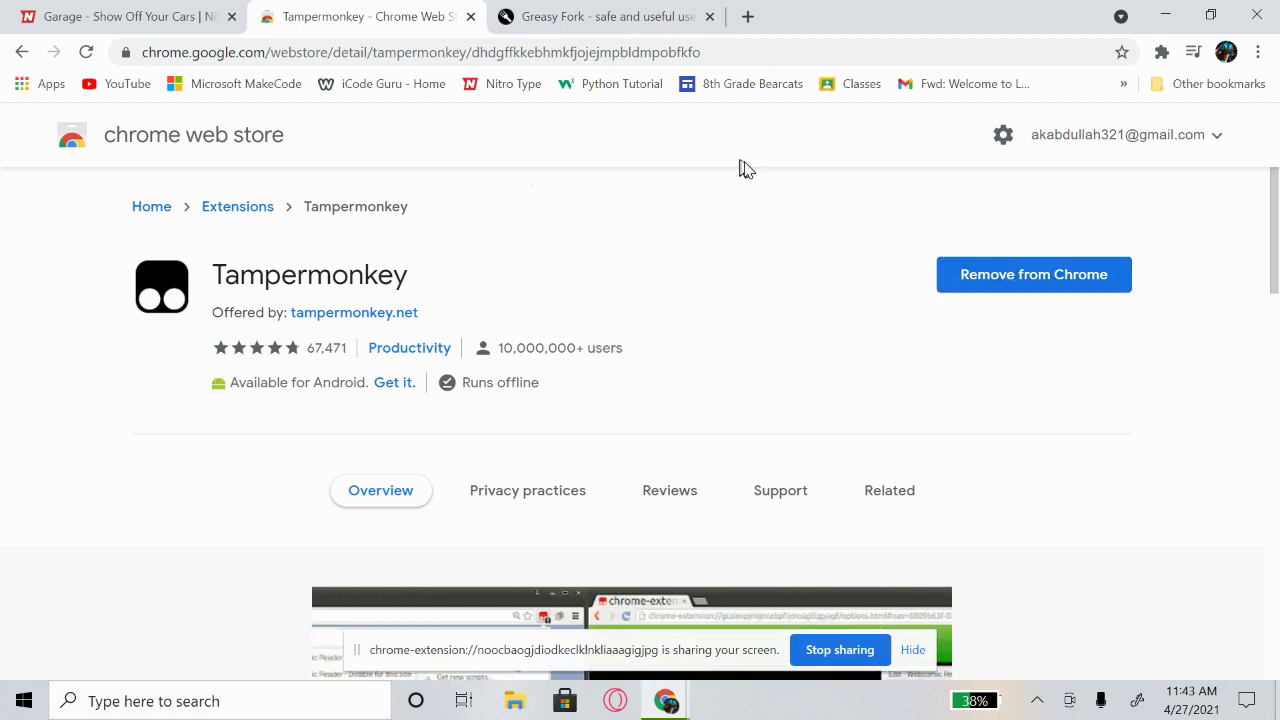
click(470, 18)
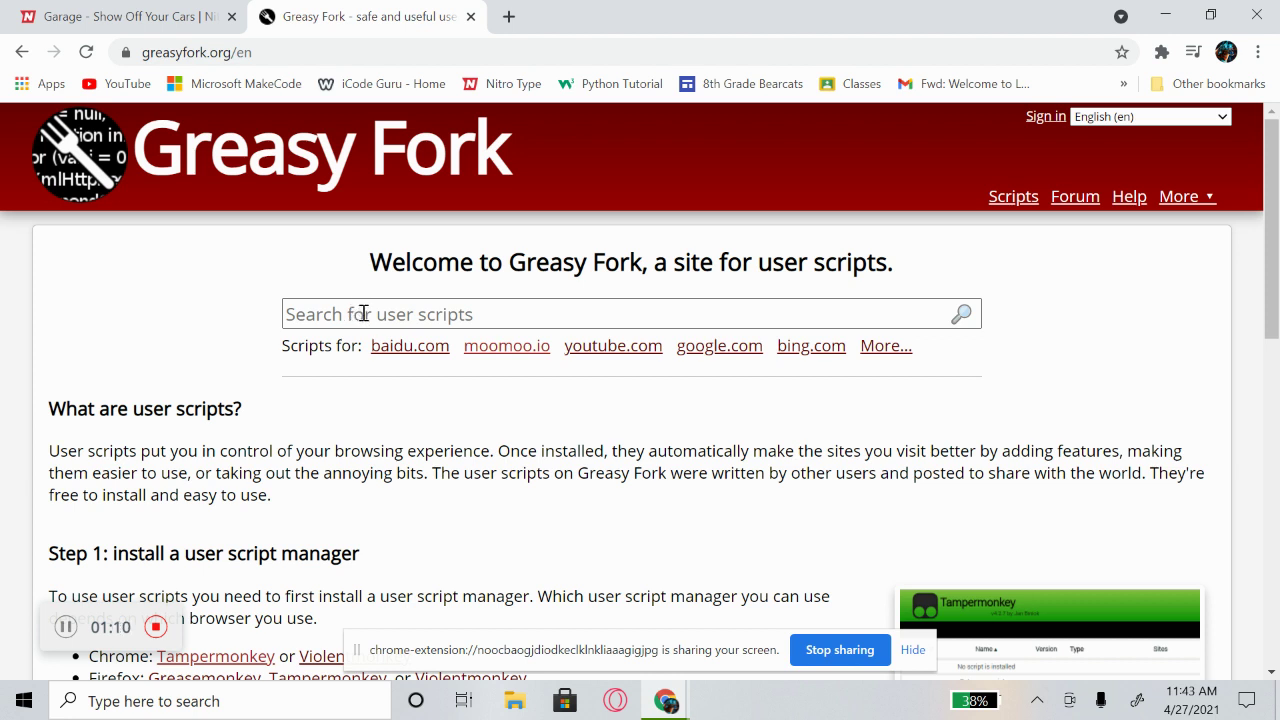
click(453, 315)
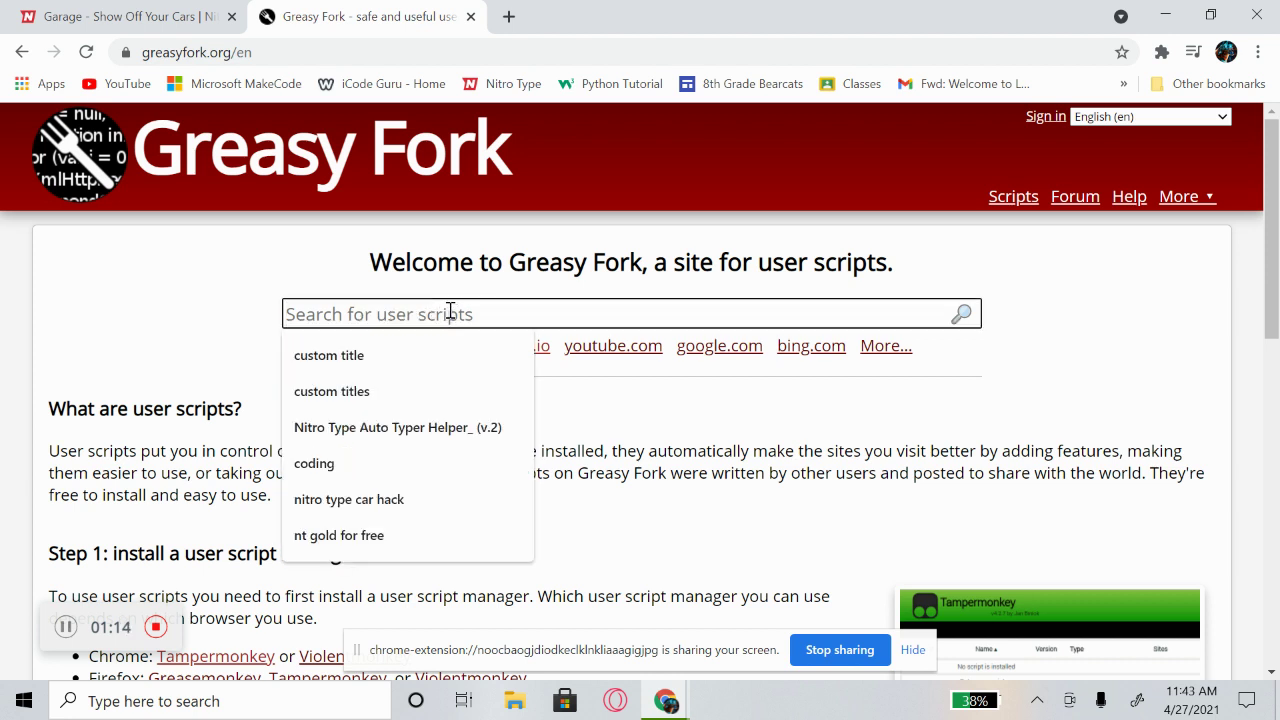
Step: Search Greasy Fork for 'custom titles' and open the Get Custom Titles For Nitro Type result
text(custom title)
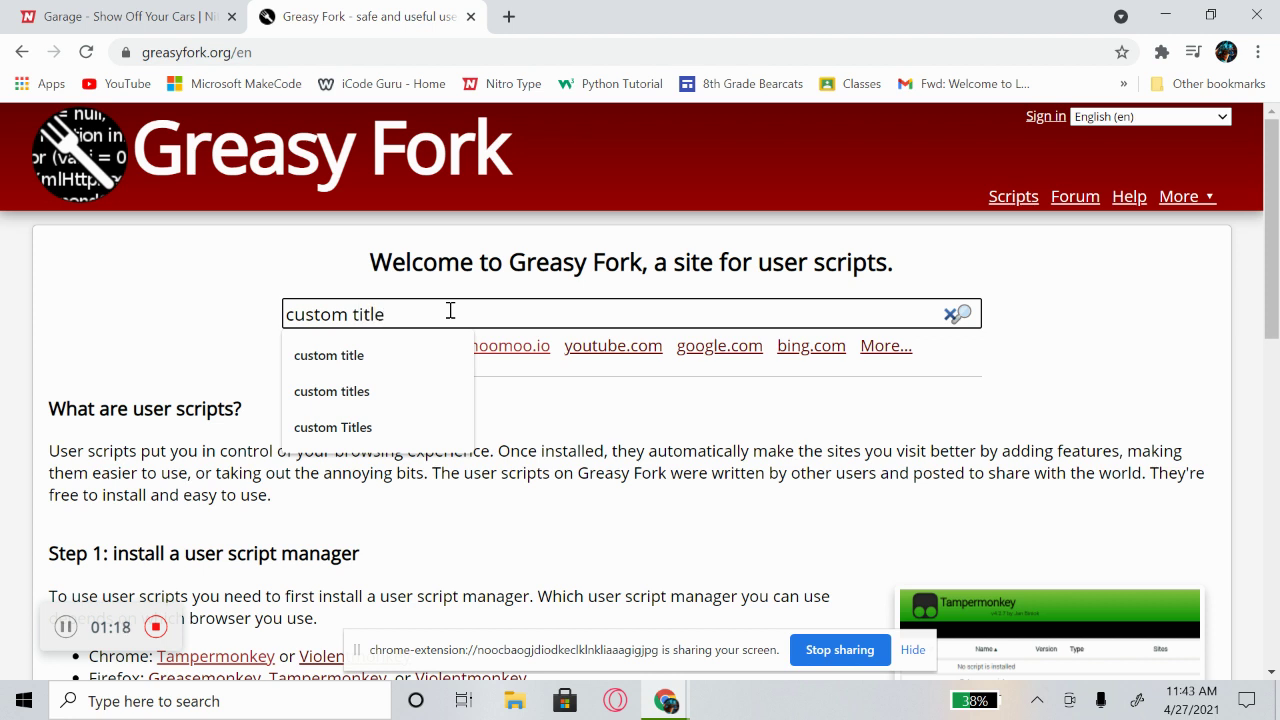
text(s)
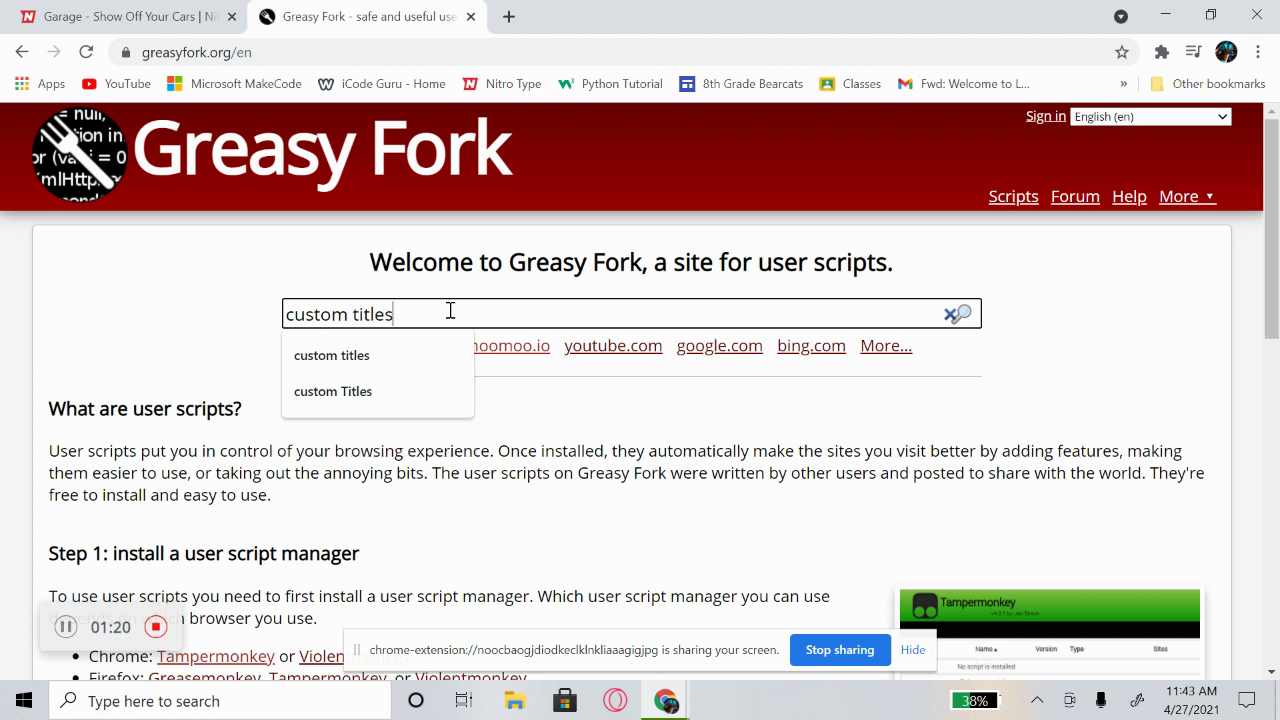
key(Return)
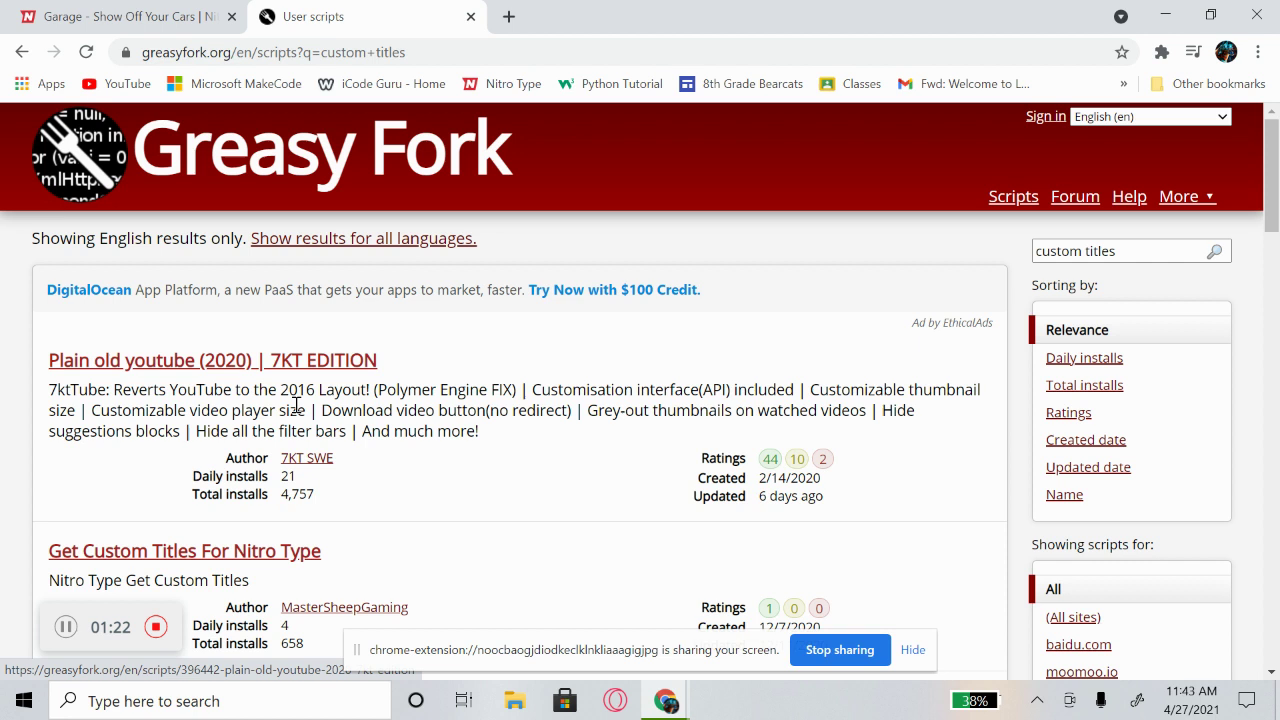
scroll(1274, 213, down, 2)
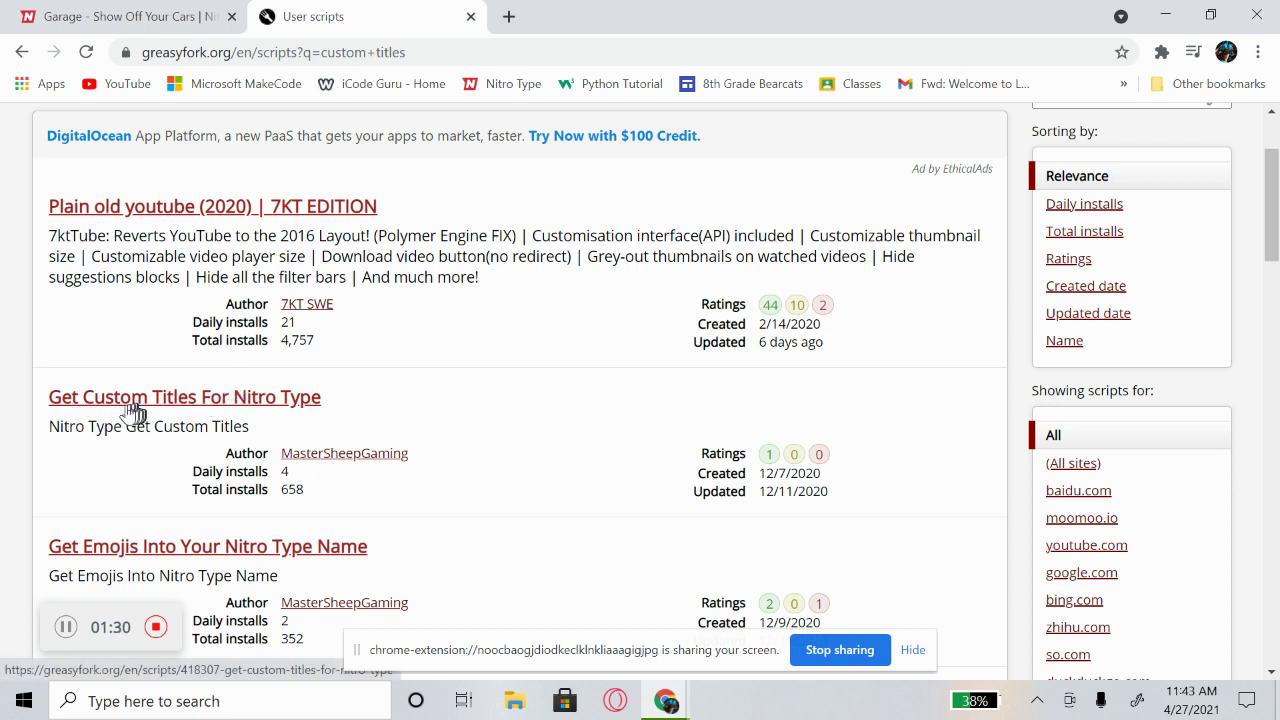
click(241, 400)
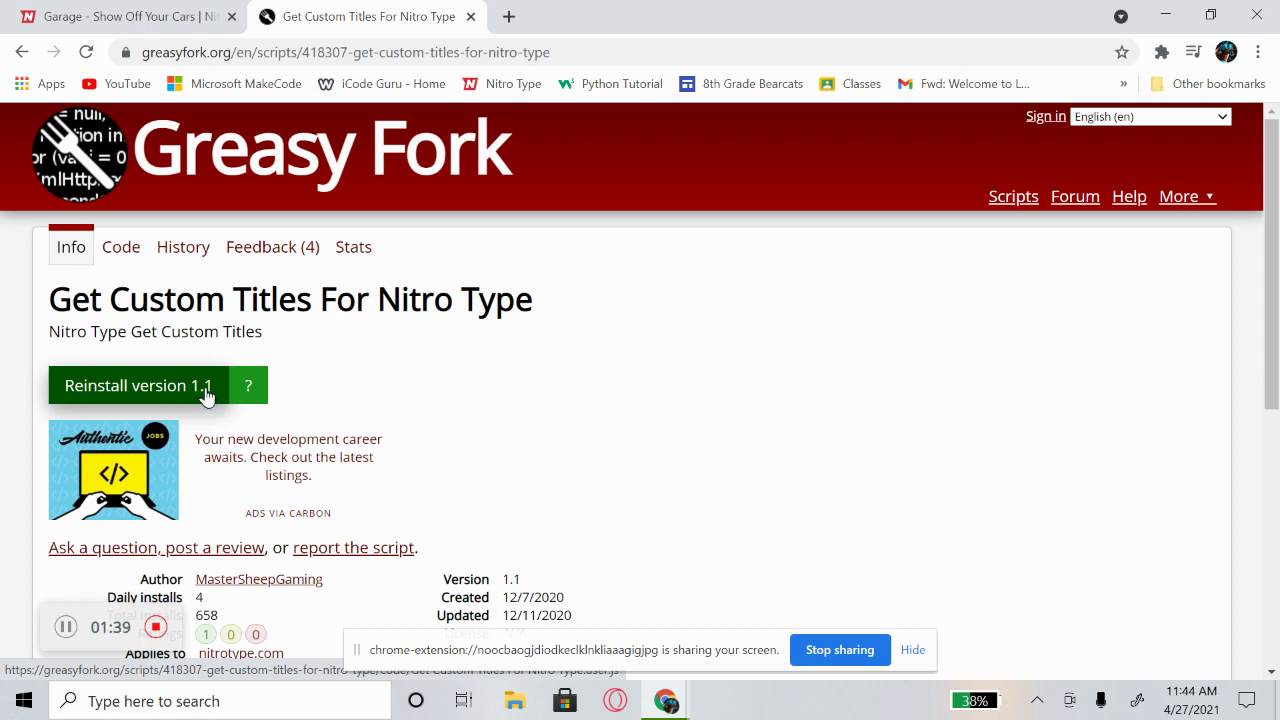
Step: Reinstall script version 1.1 into Tampermonkey, then close the reinstall tab and the Greasy Fork tab
click(134, 387)
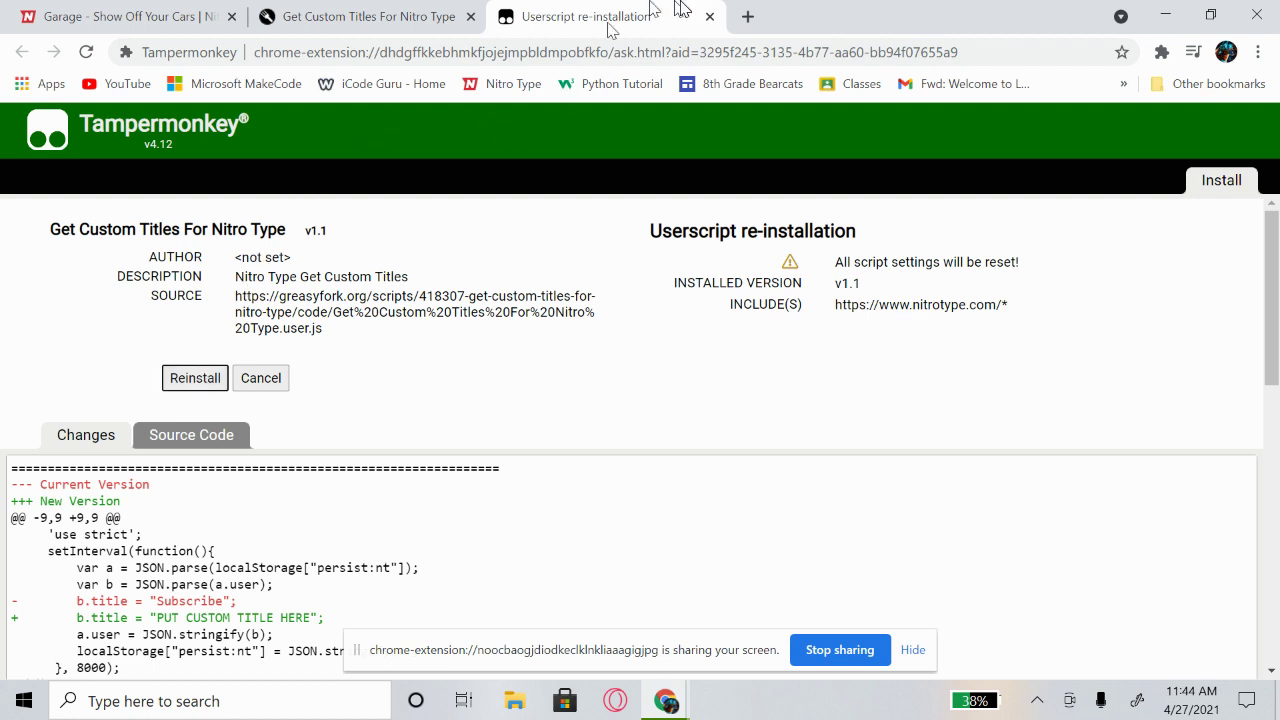
click(709, 17)
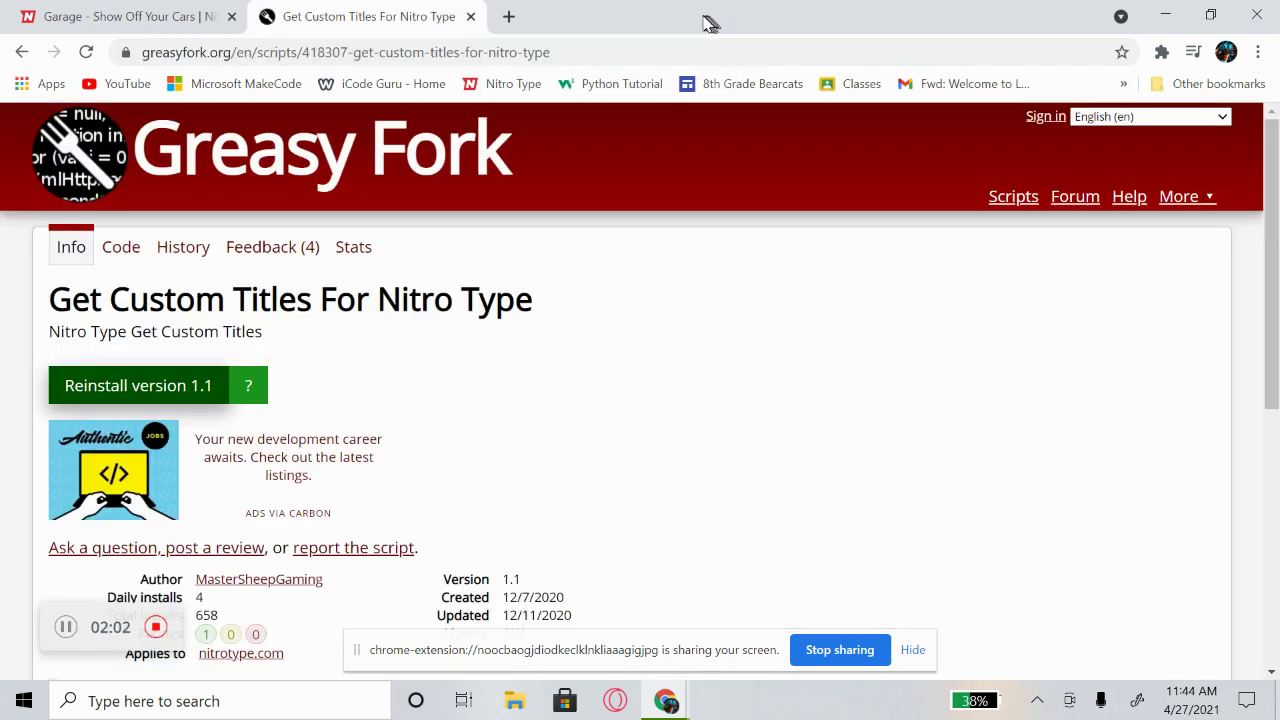
click(471, 17)
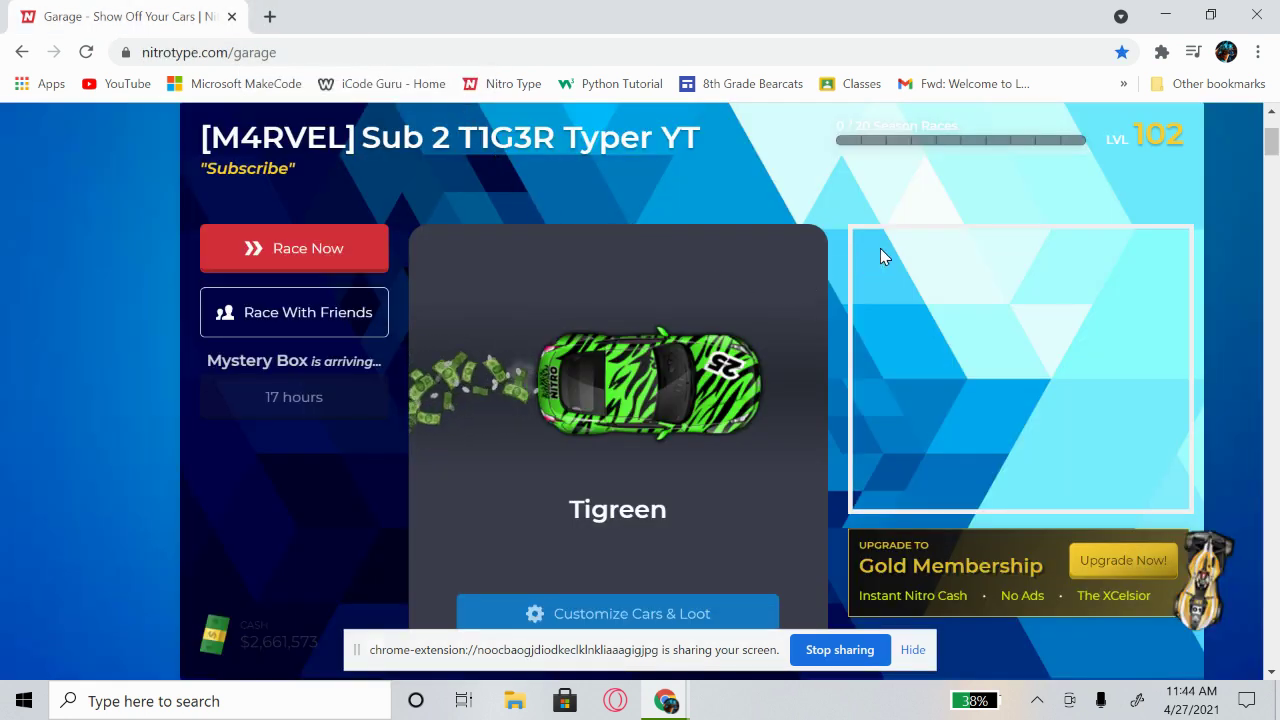
Step: Open Tampermonkey's popup from Chrome's Extensions menu on the Nitro Type garage page
click(1161, 53)
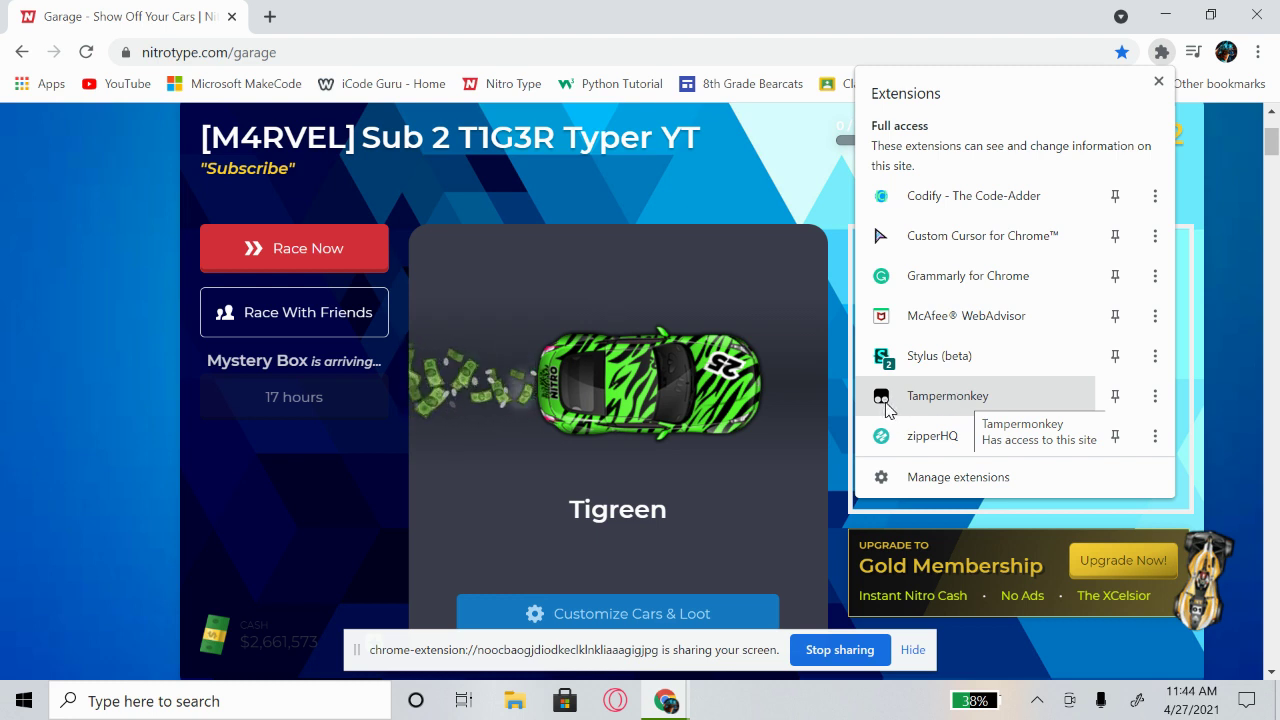
click(955, 398)
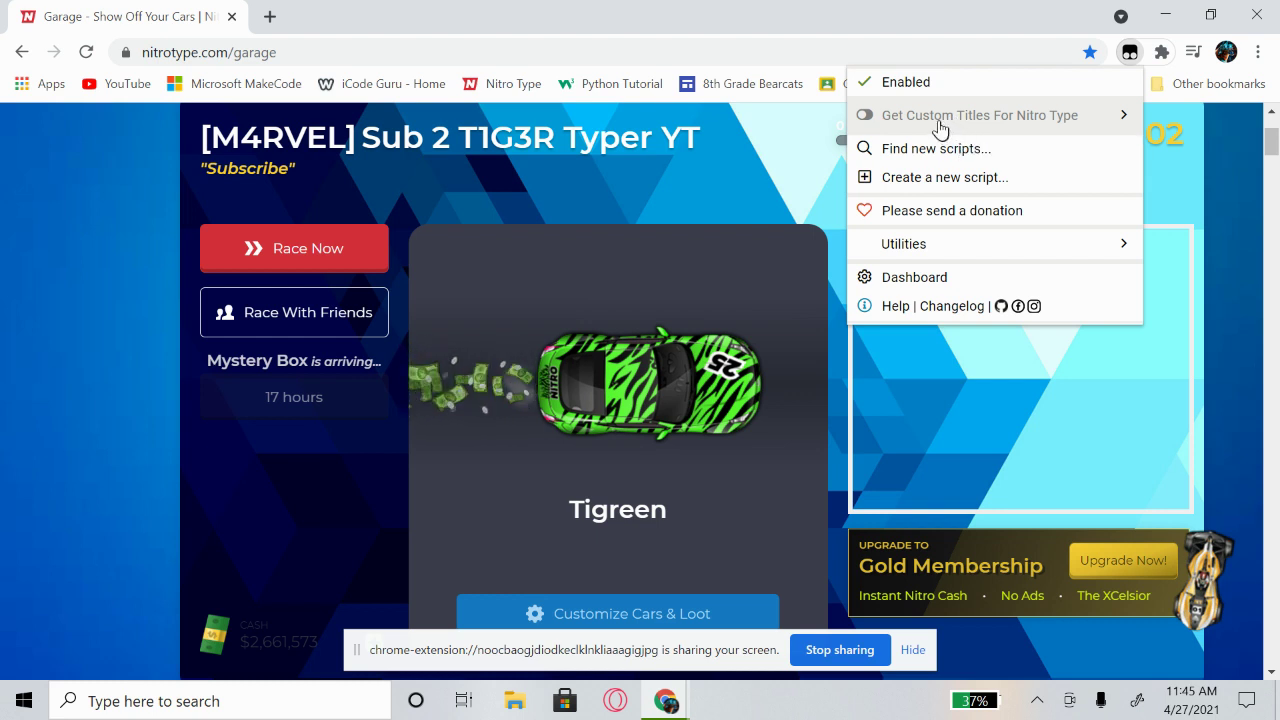
Step: Open Get Custom Titles For Nitro Type from the Tampermonkey dashboard and select its line 13 title statement
click(914, 280)
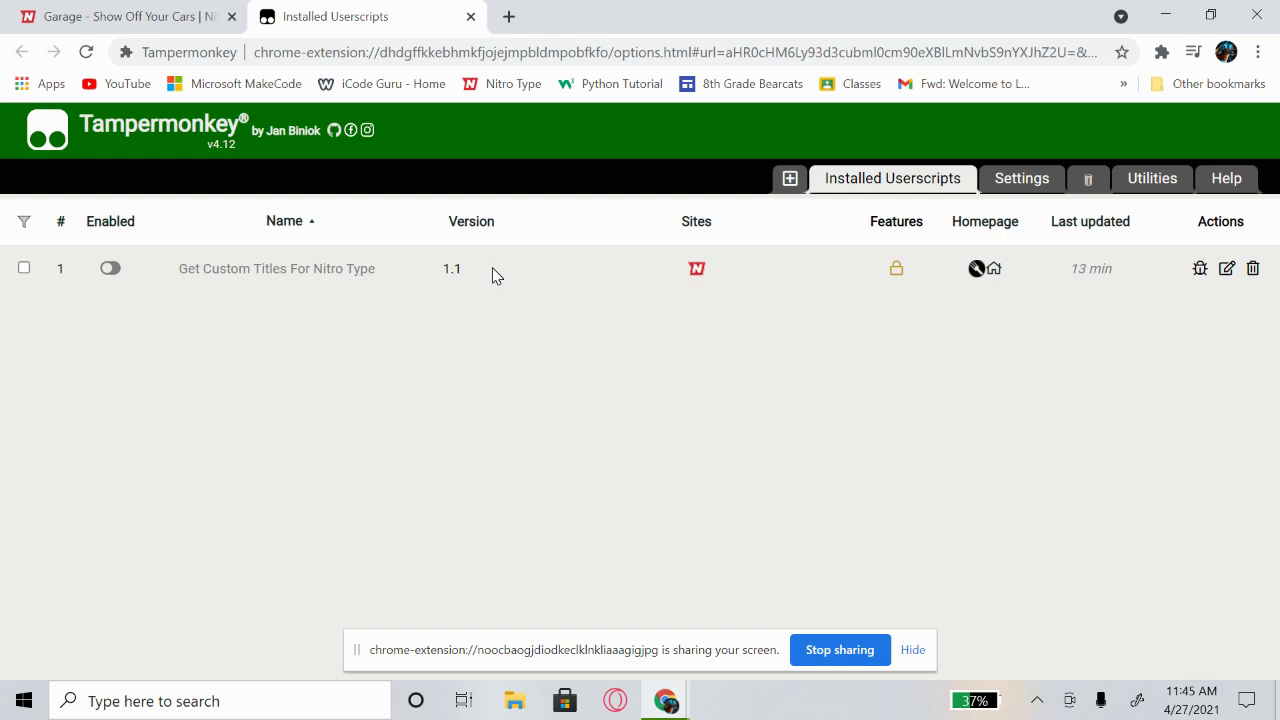
click(300, 270)
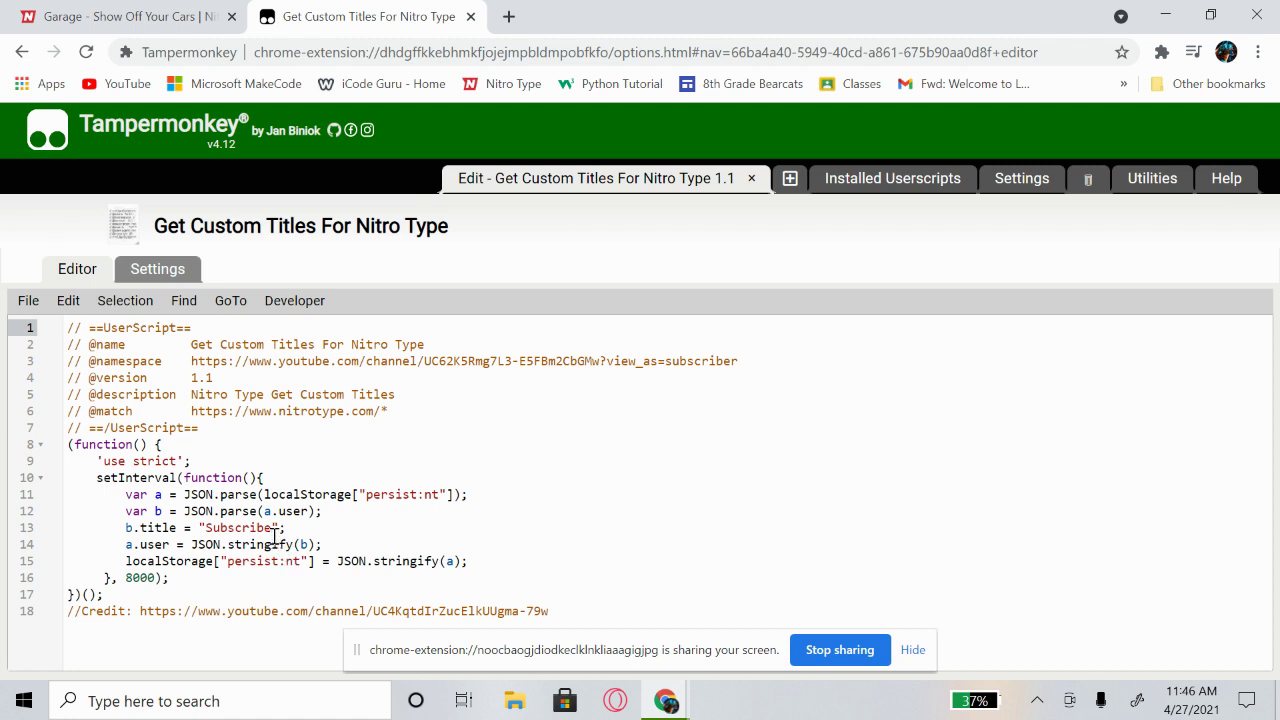
drag(120, 528, 289, 530)
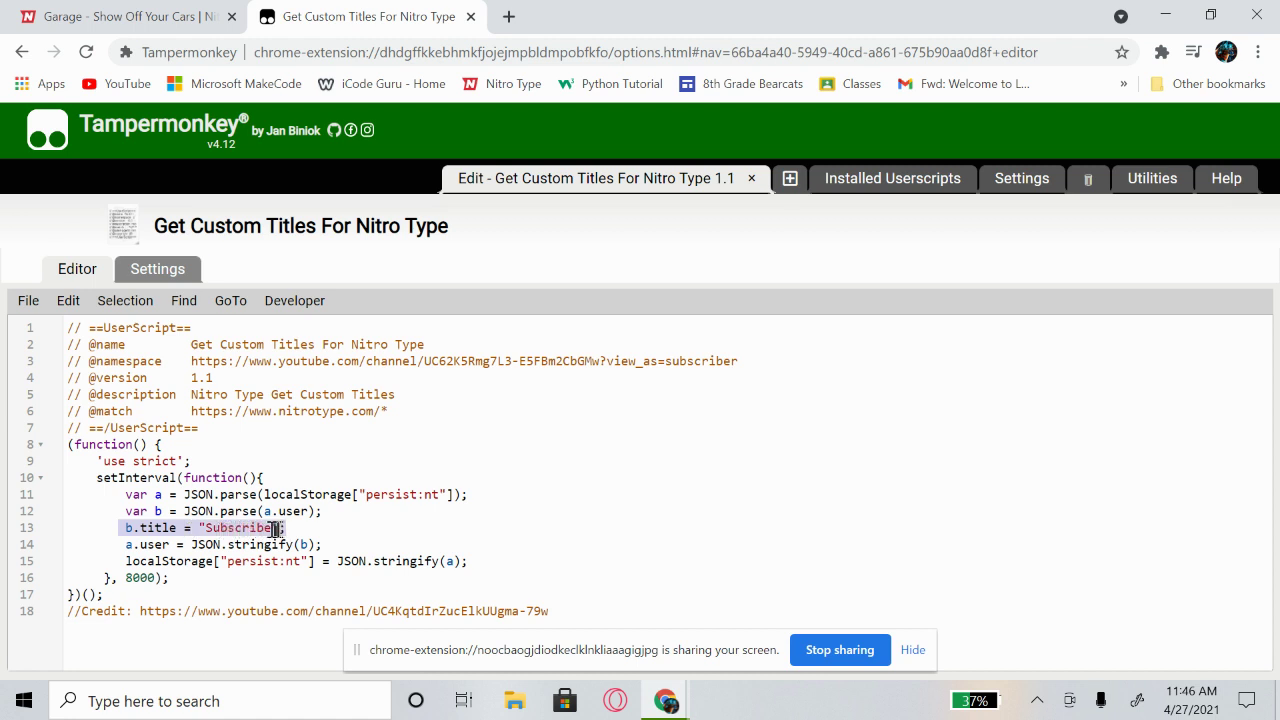
Step: Change line 13's b.title from 'Subscribe' to 'Like The Video and Subscribe' with no trailing space
double_click(272, 532)
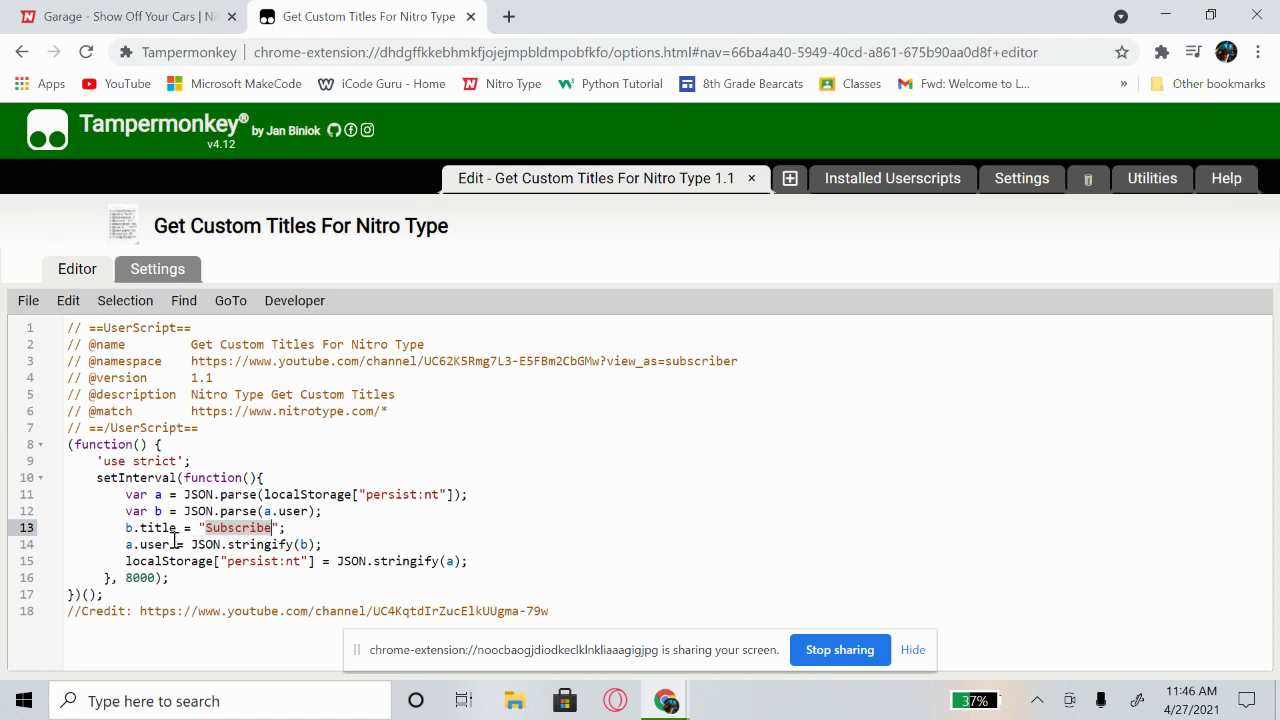
key(Right)
key(BackSpace)
key(BackSpace)
key(BackSpace)
key(BackSpace)
key(BackSpace)
key(BackSpace)
key(BackSpace)
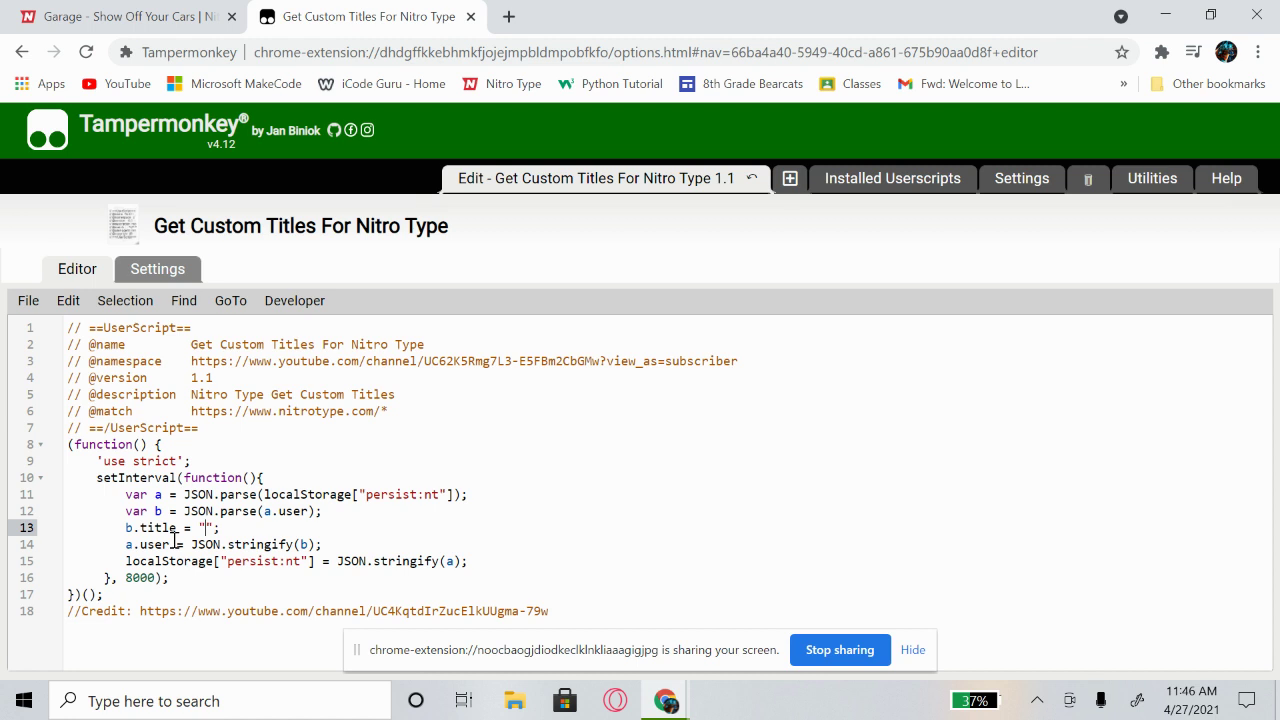
text(ke )
text(and )
text(subscri)
text(b)
key(BackSpace)
key(BackSpace)
key(BackSpace)
key(BackSpace)
key(BackSpace)
key(BackSpace)
key(BackSpace)
key(BackSpace)
key(BackSpace)
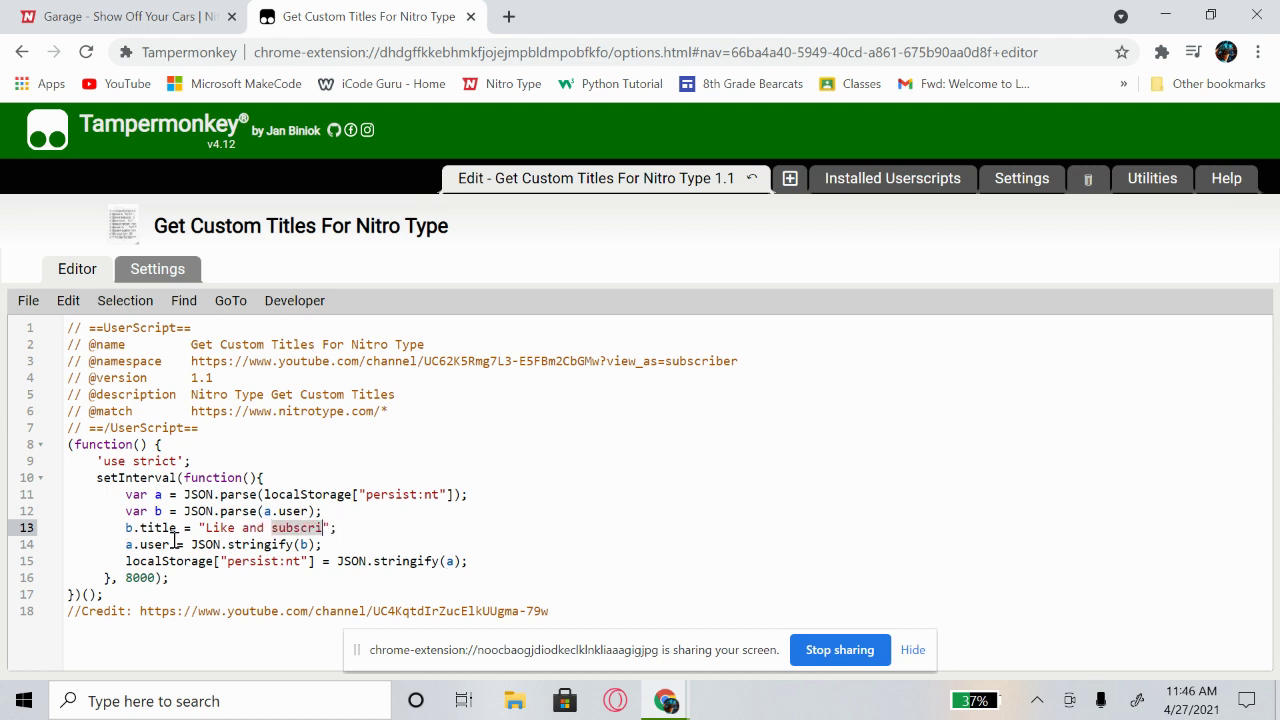
key(BackSpace)
key(BackSpace)
key(BackSpace)
key(BackSpace)
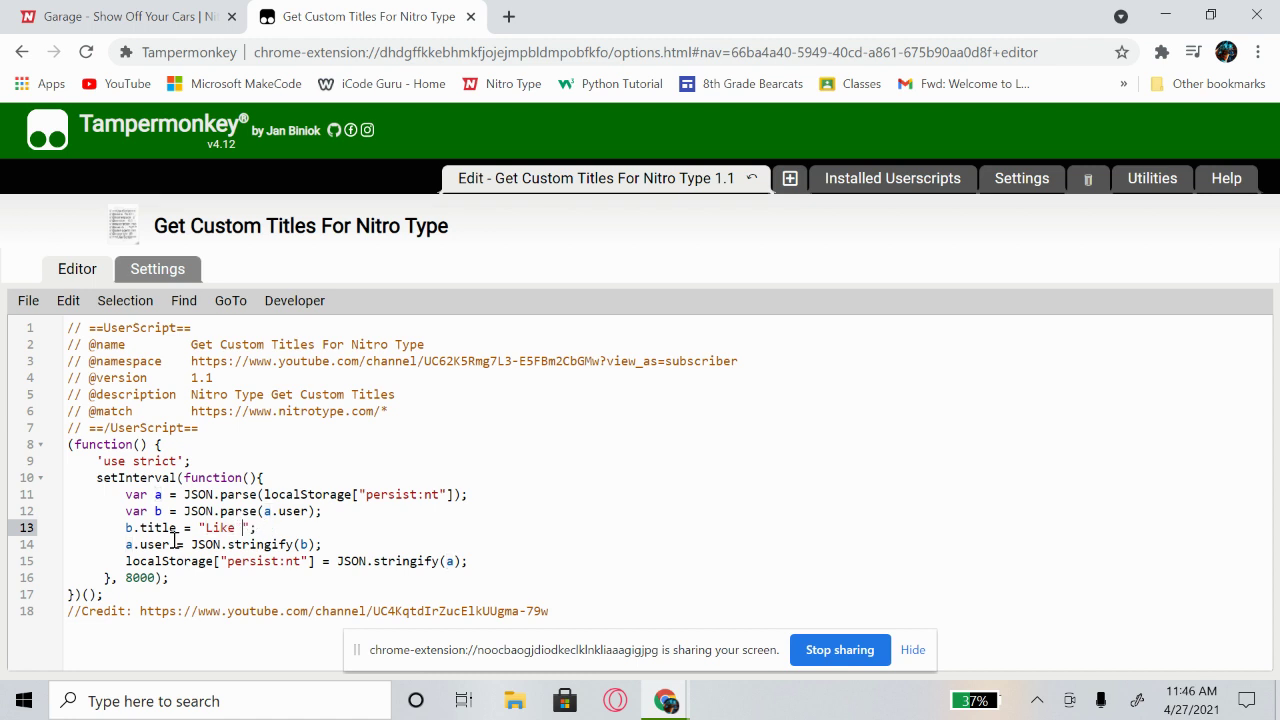
text(The Video and )
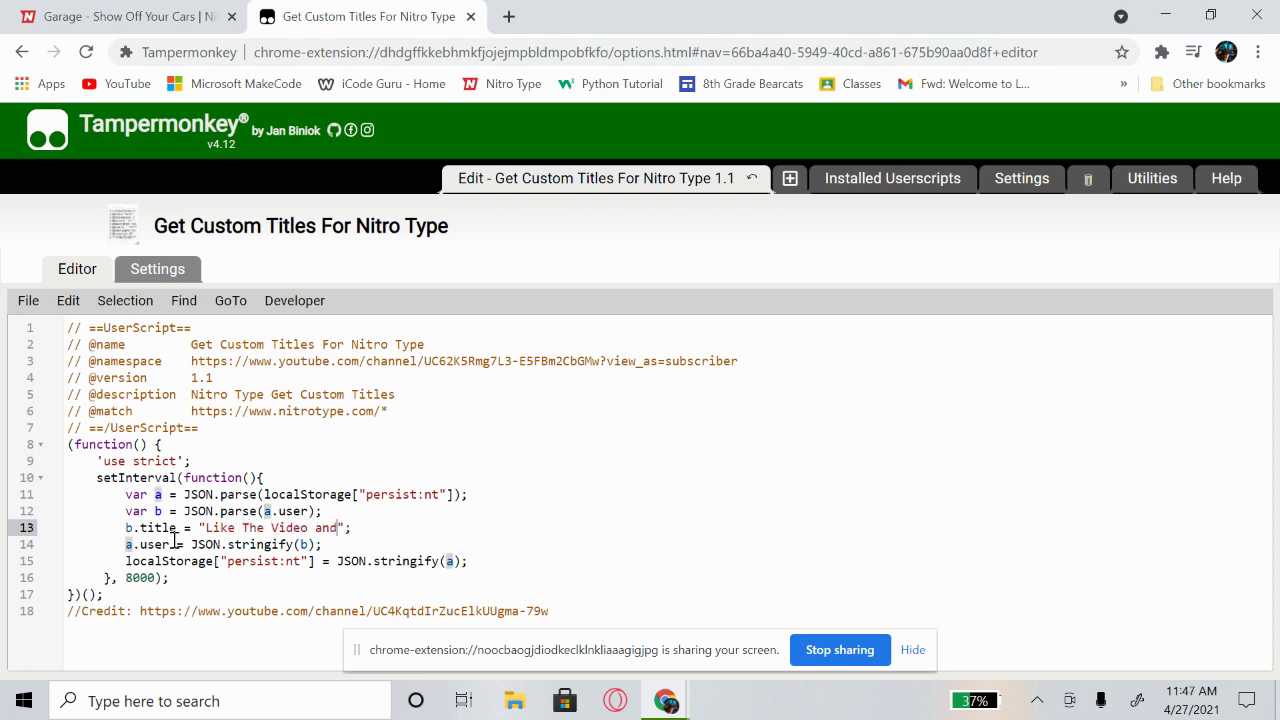
text(Subscribe)
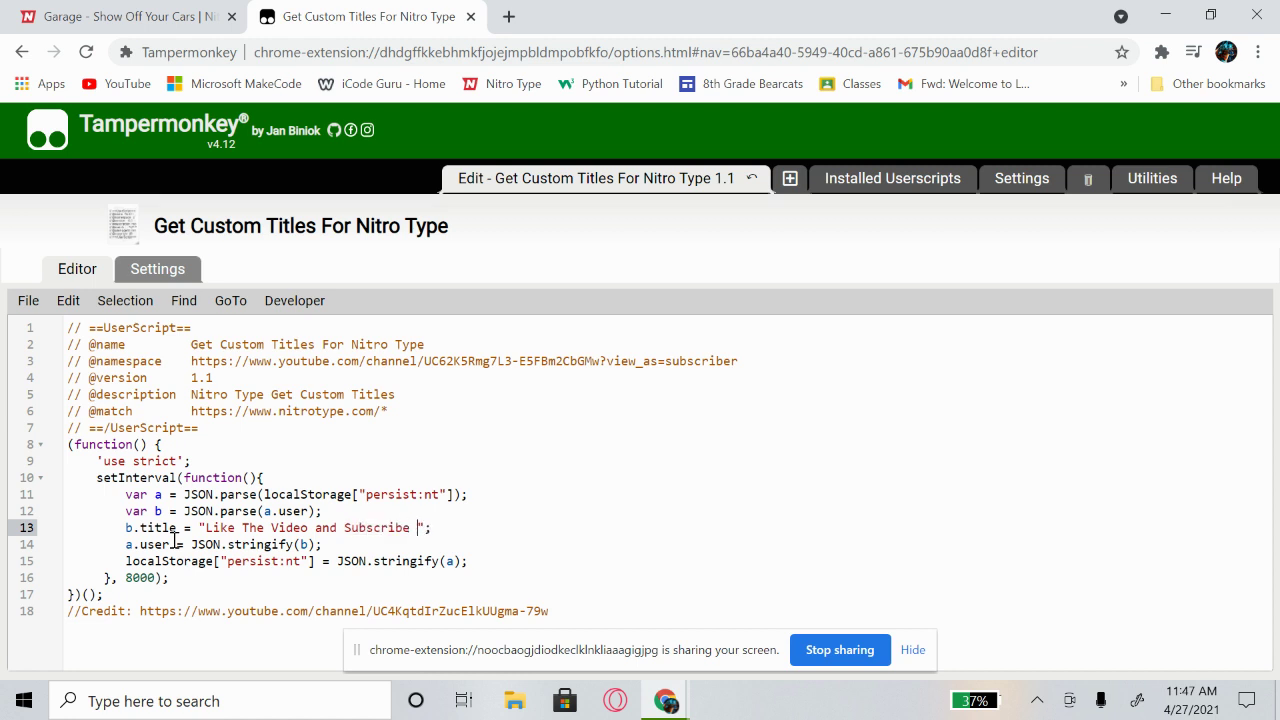
key(BackSpace)
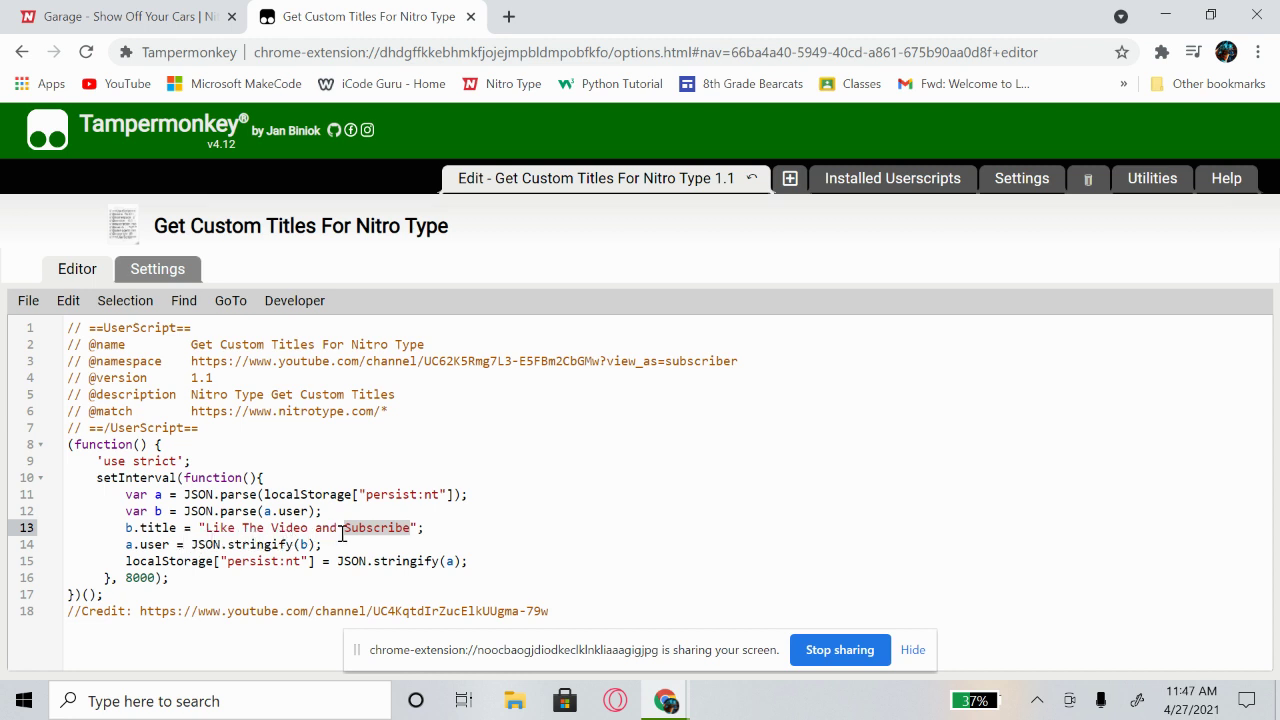
click(447, 535)
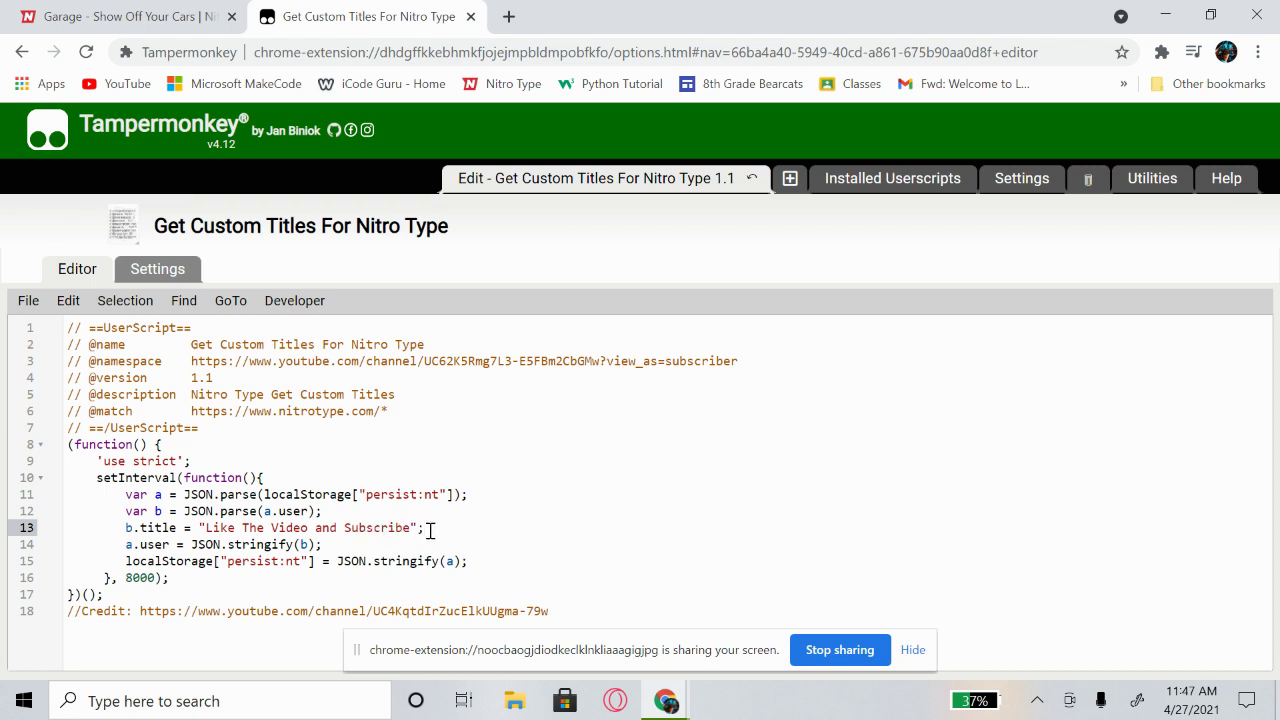
Step: Save the edited script via File > Save, then return to the garage tab and open Chrome's Extensions list
click(29, 306)
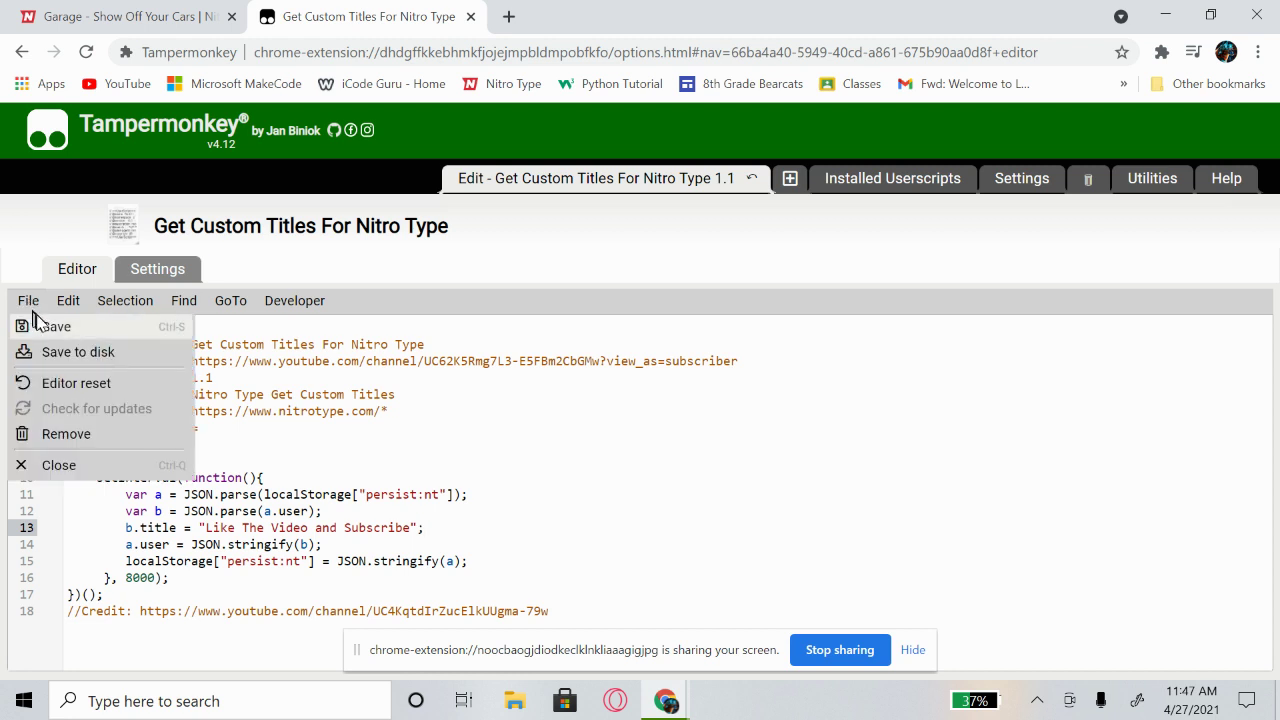
click(47, 328)
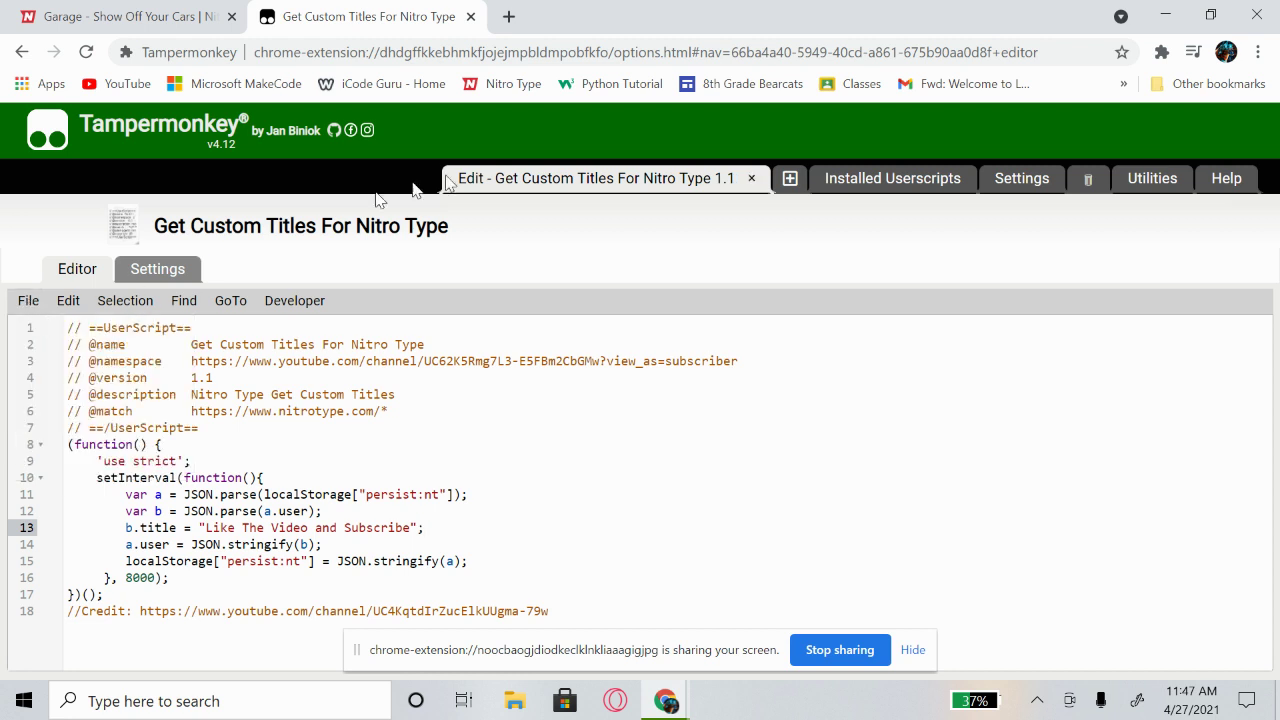
drag(755, 118, 546, 133)
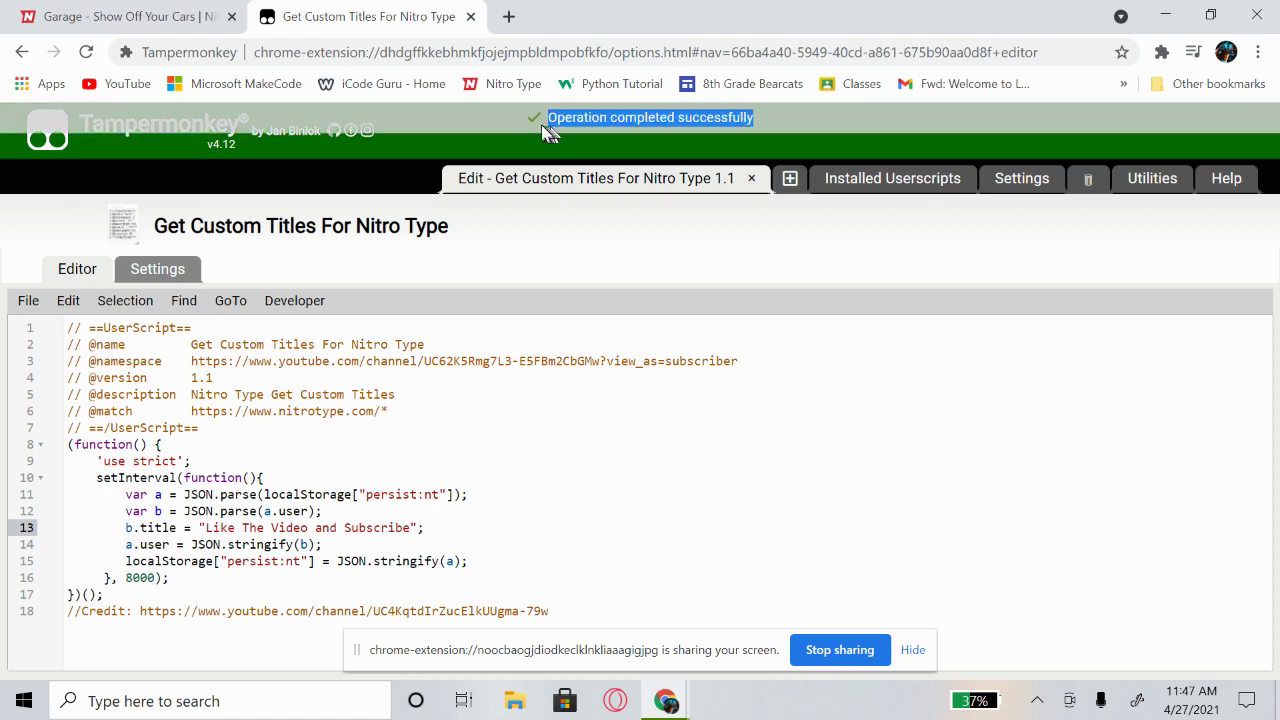
key(ctrl+a)
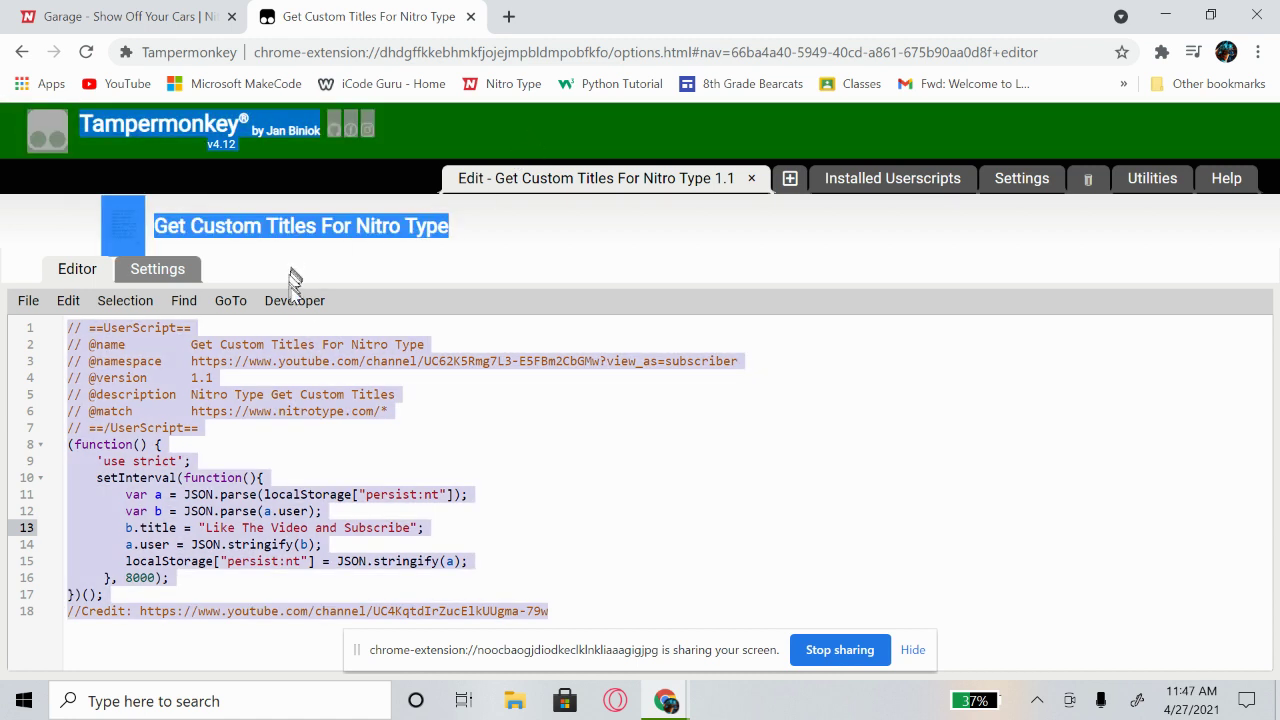
click(418, 290)
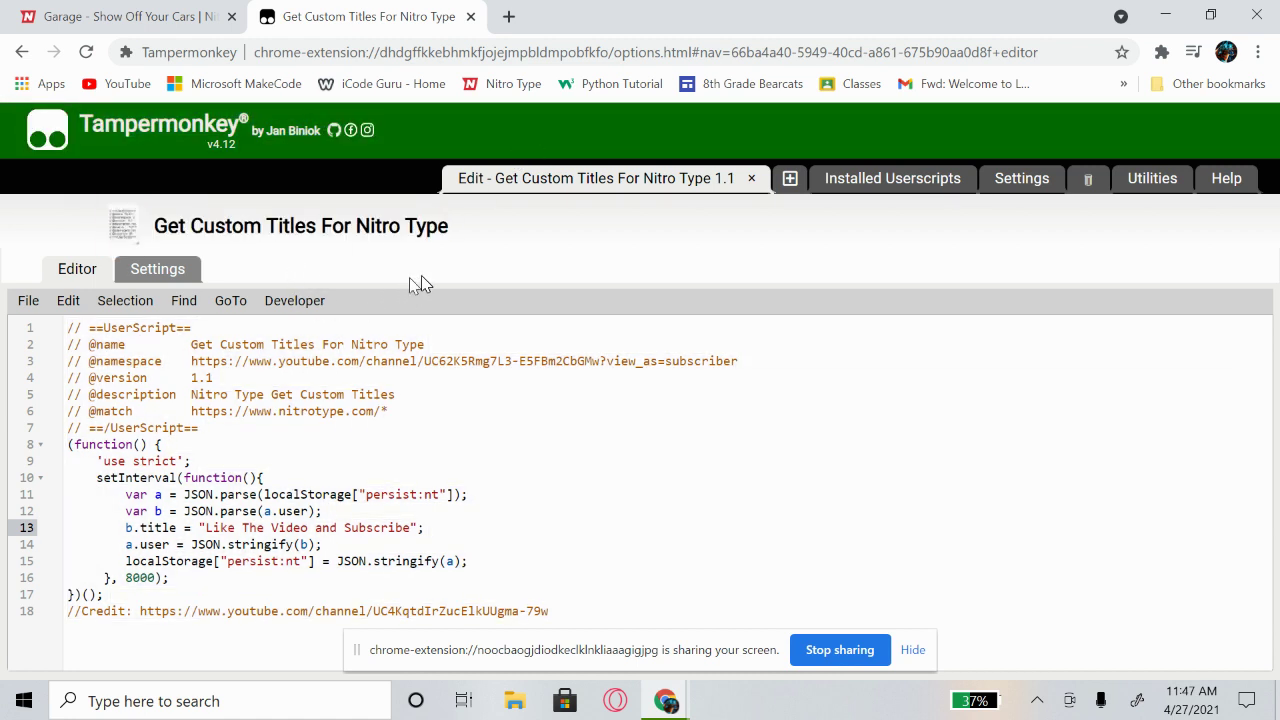
click(30, 300)
click(54, 327)
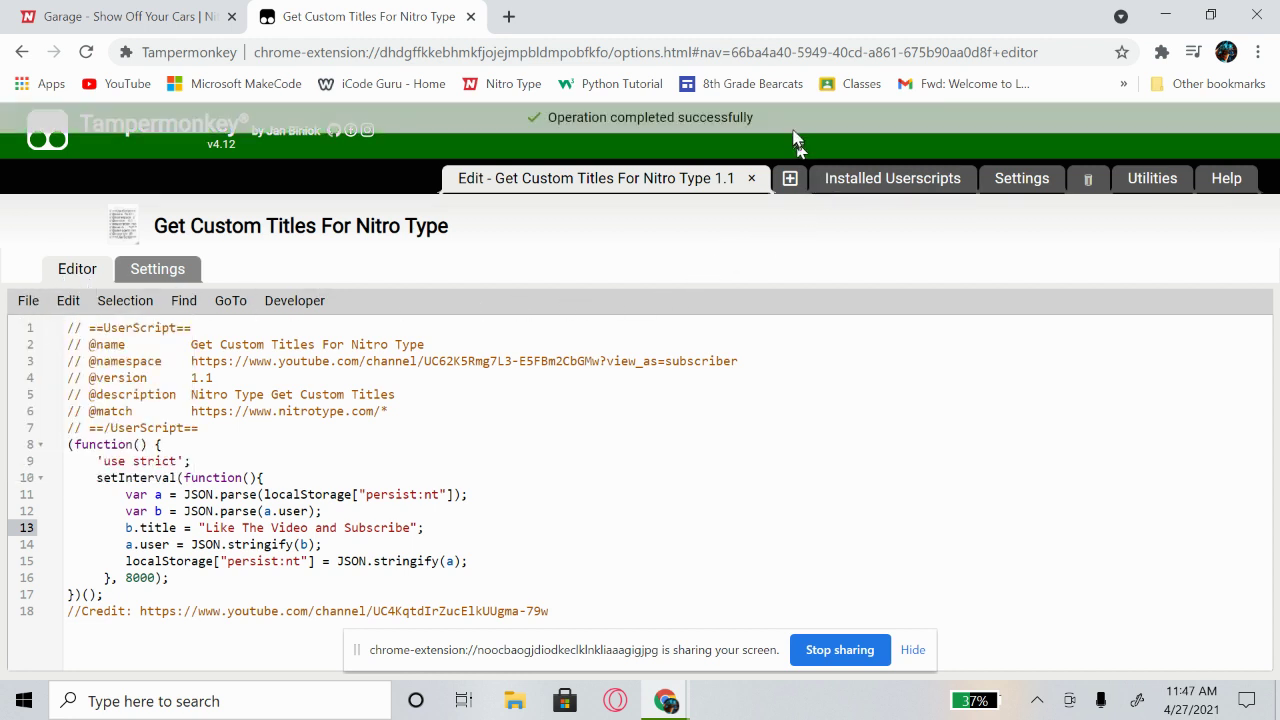
key(ctrl+a)
click(530, 132)
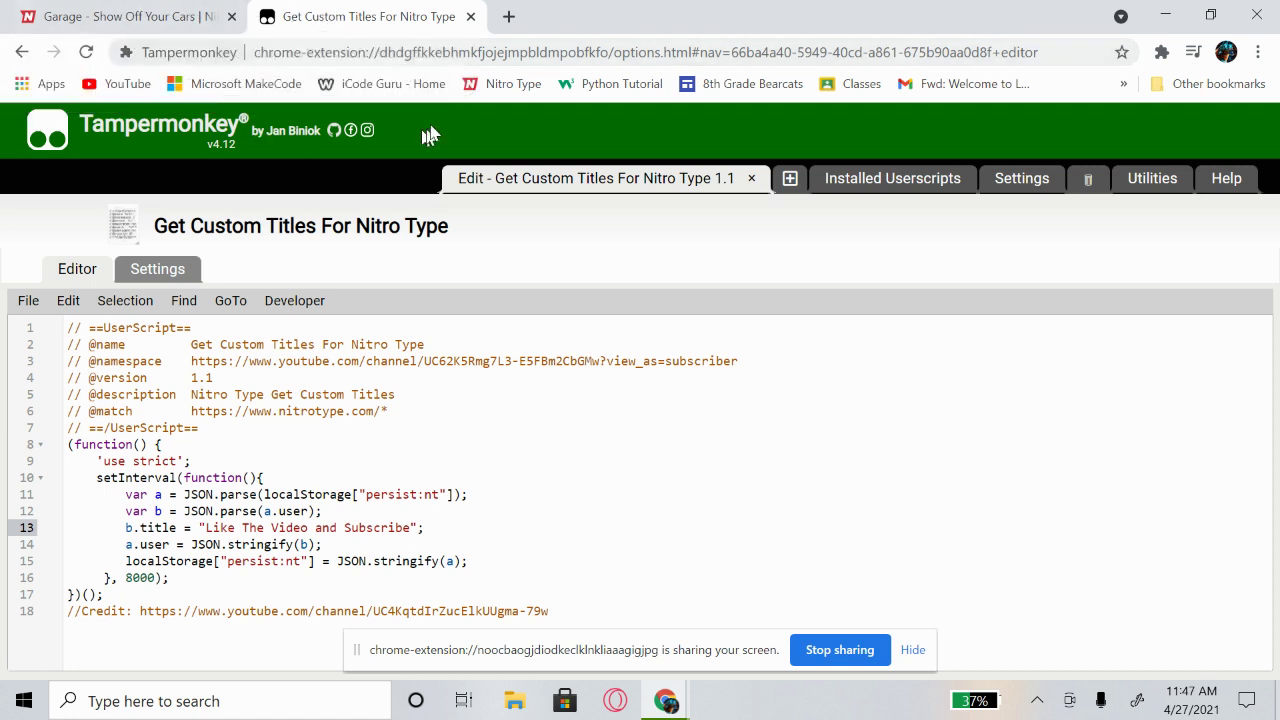
click(187, 9)
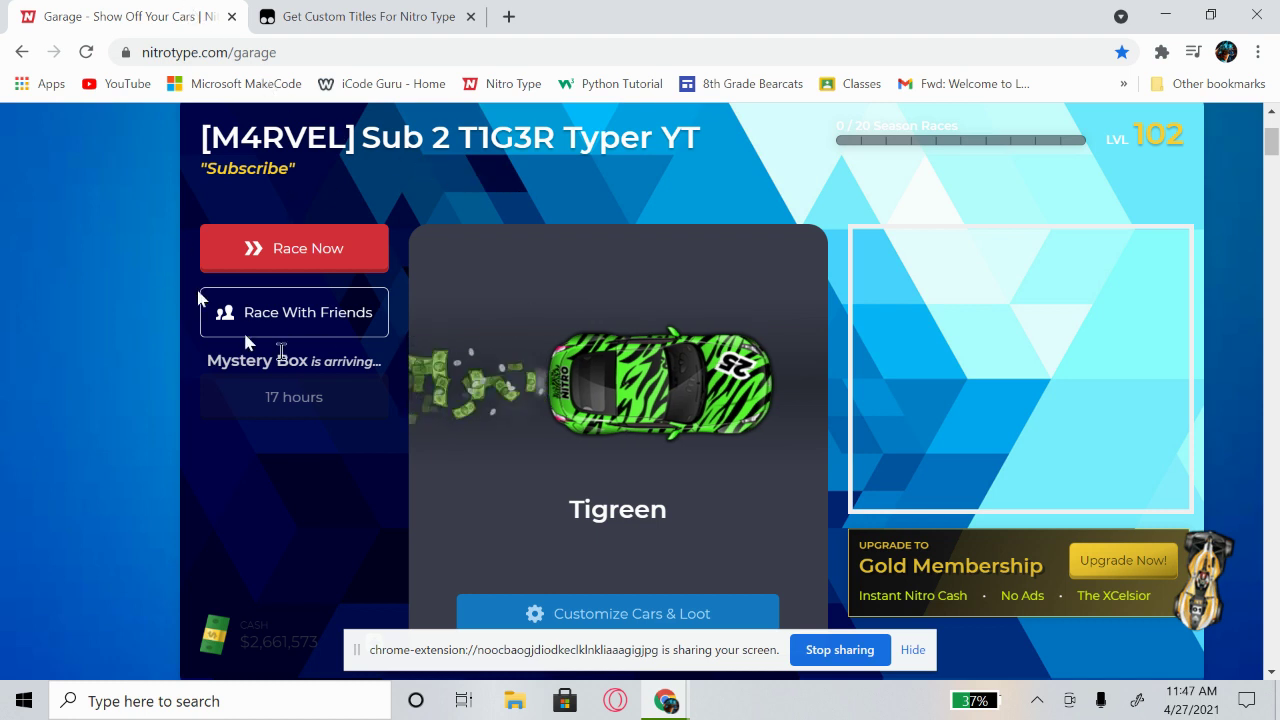
click(1161, 52)
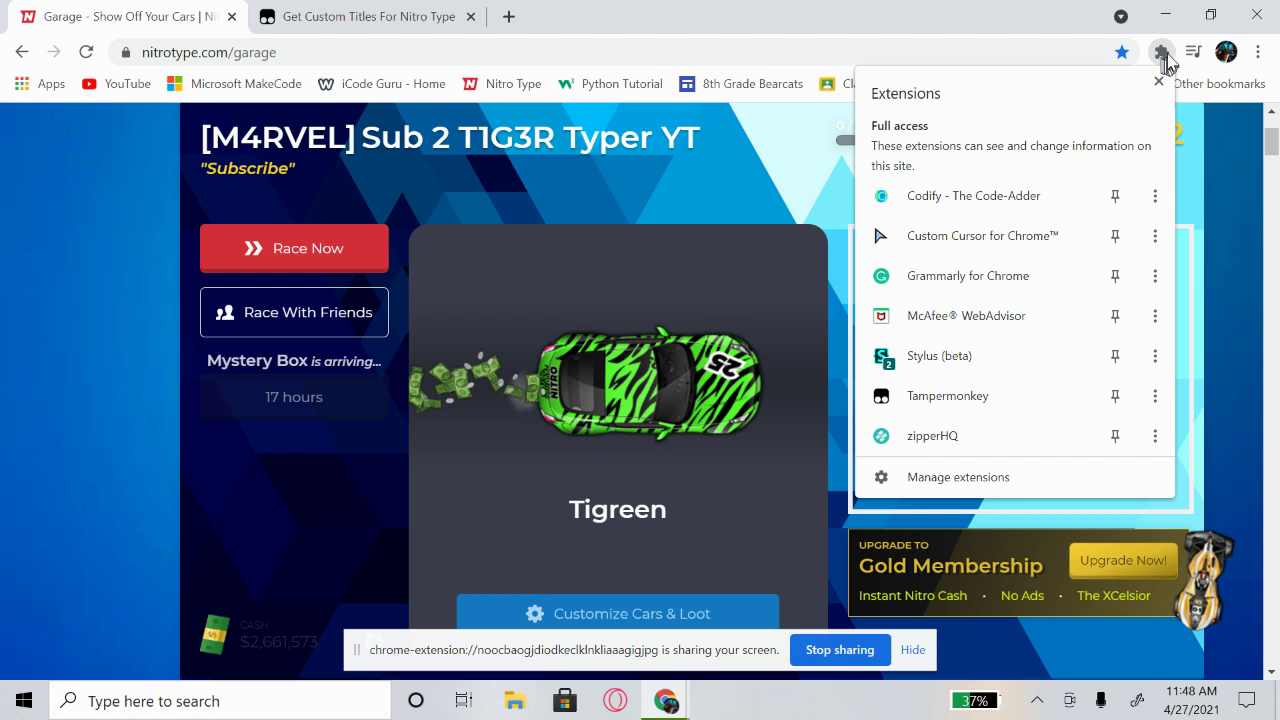
Step: Toggle the Get Custom Titles For Nitro Type script on in Tampermonkey's menu and close the popup
click(985, 400)
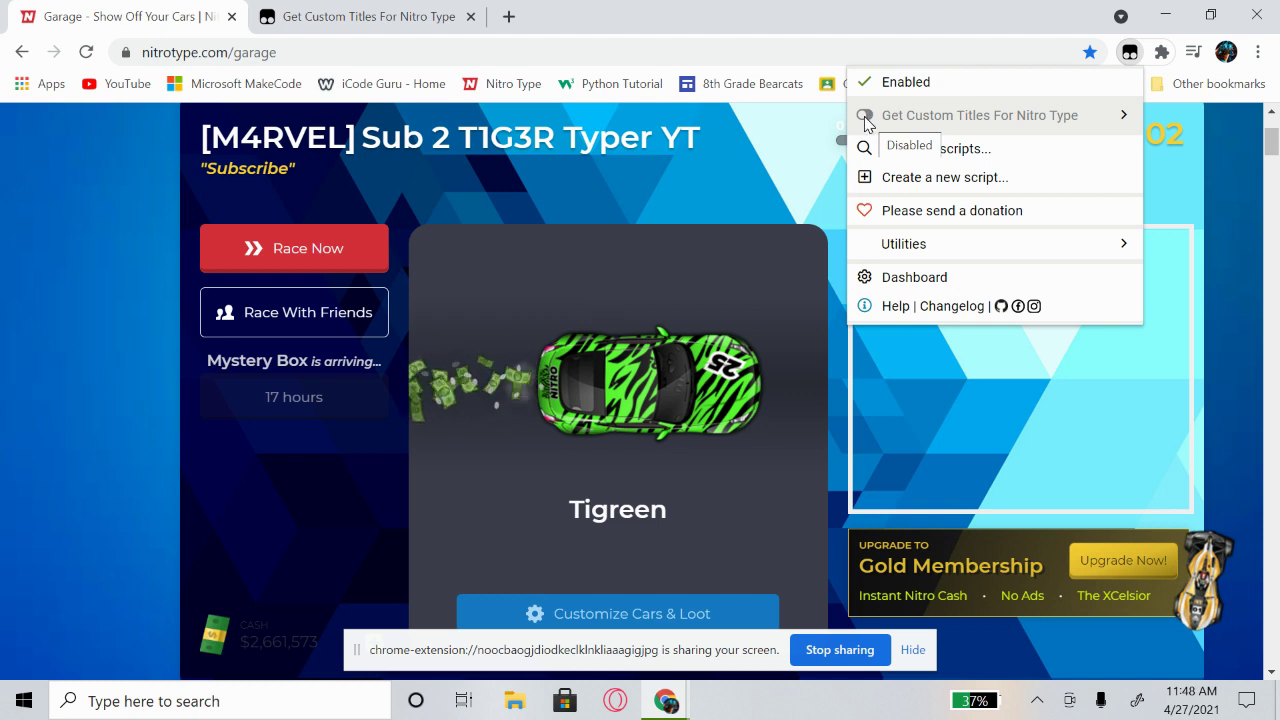
click(864, 116)
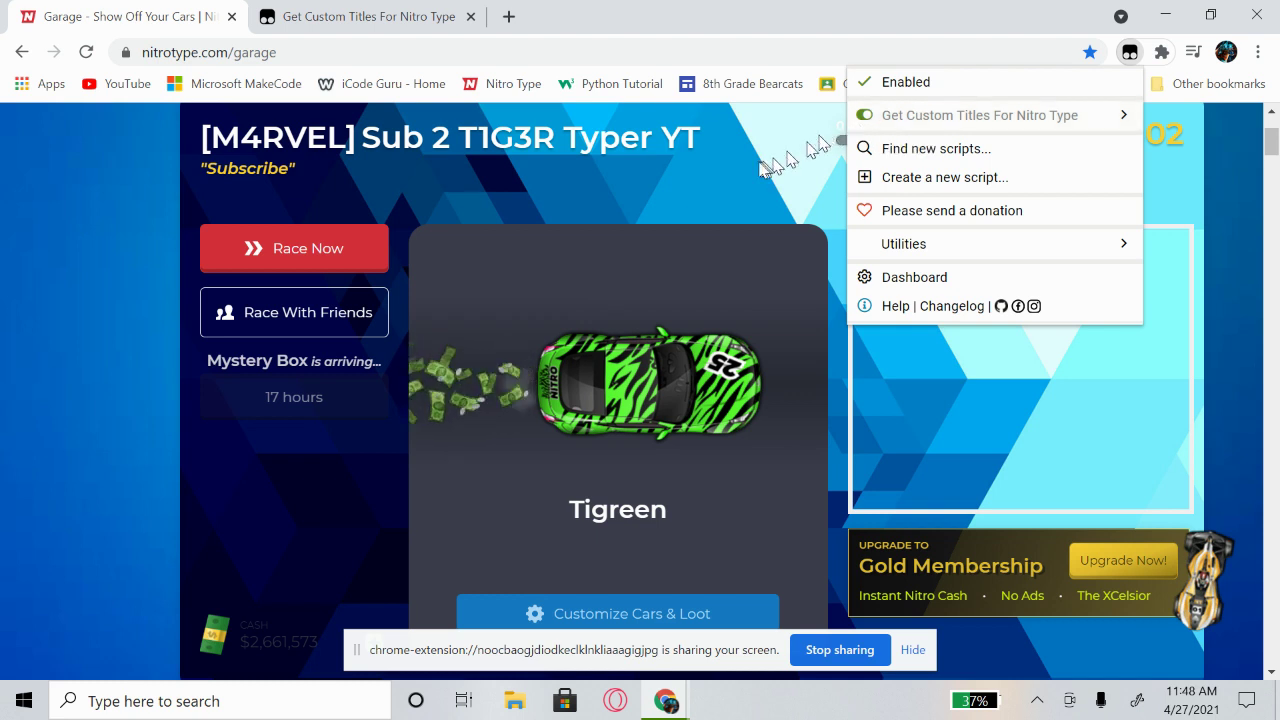
click(717, 183)
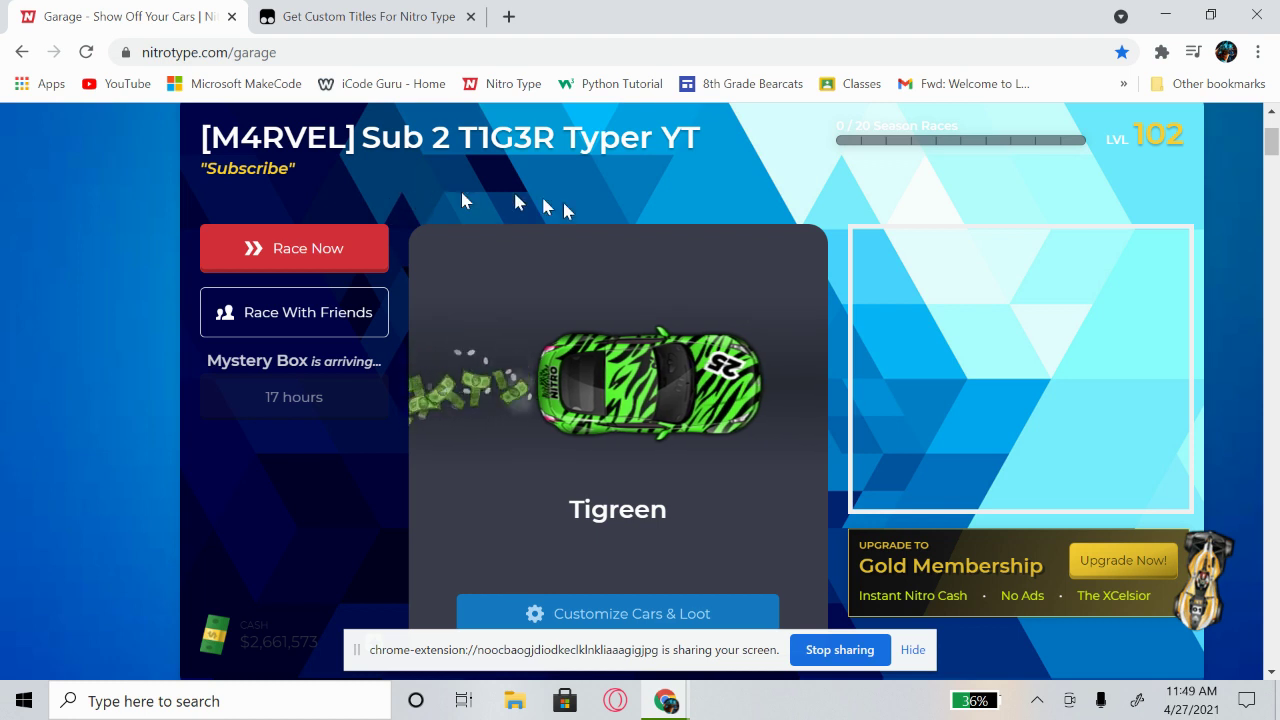
Step: Reload the garage page, dismiss the race invitation, then stop the page loading
click(87, 53)
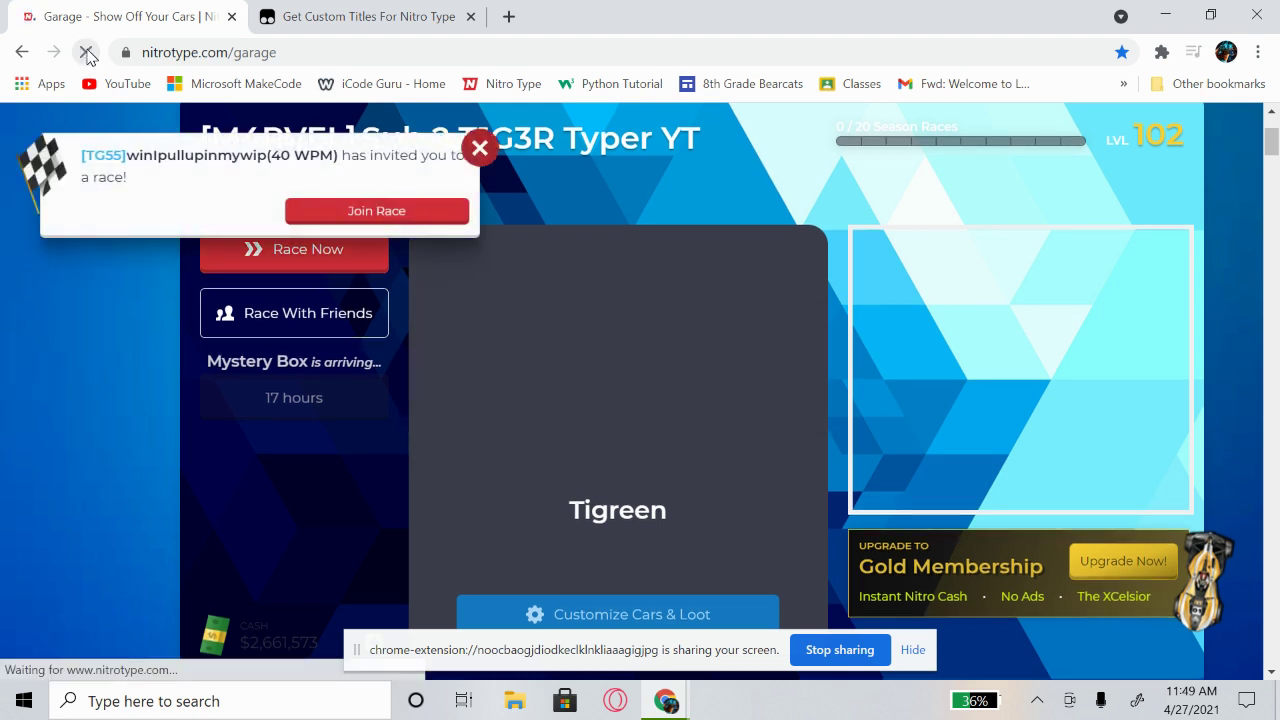
click(484, 151)
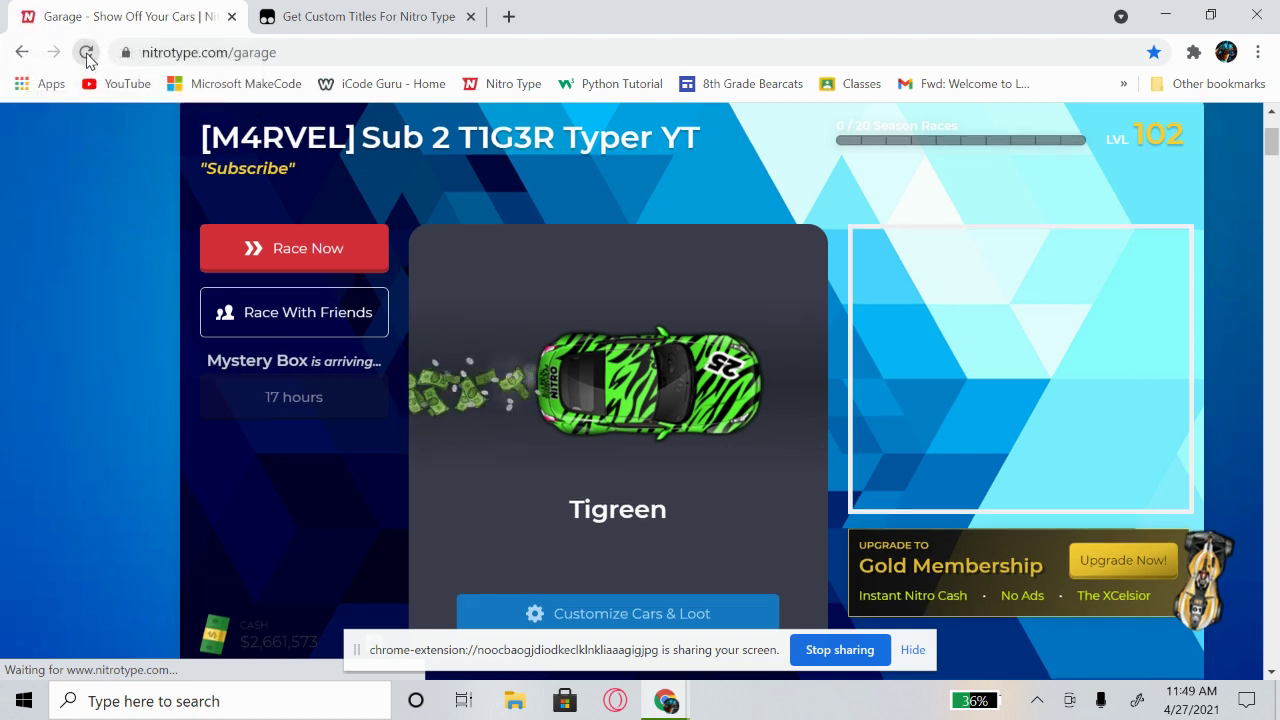
click(87, 53)
Step: Reload the garage and highlight the 'Like The Video and Subscribe' tagline, reloading twice more to confirm it persists
click(87, 53)
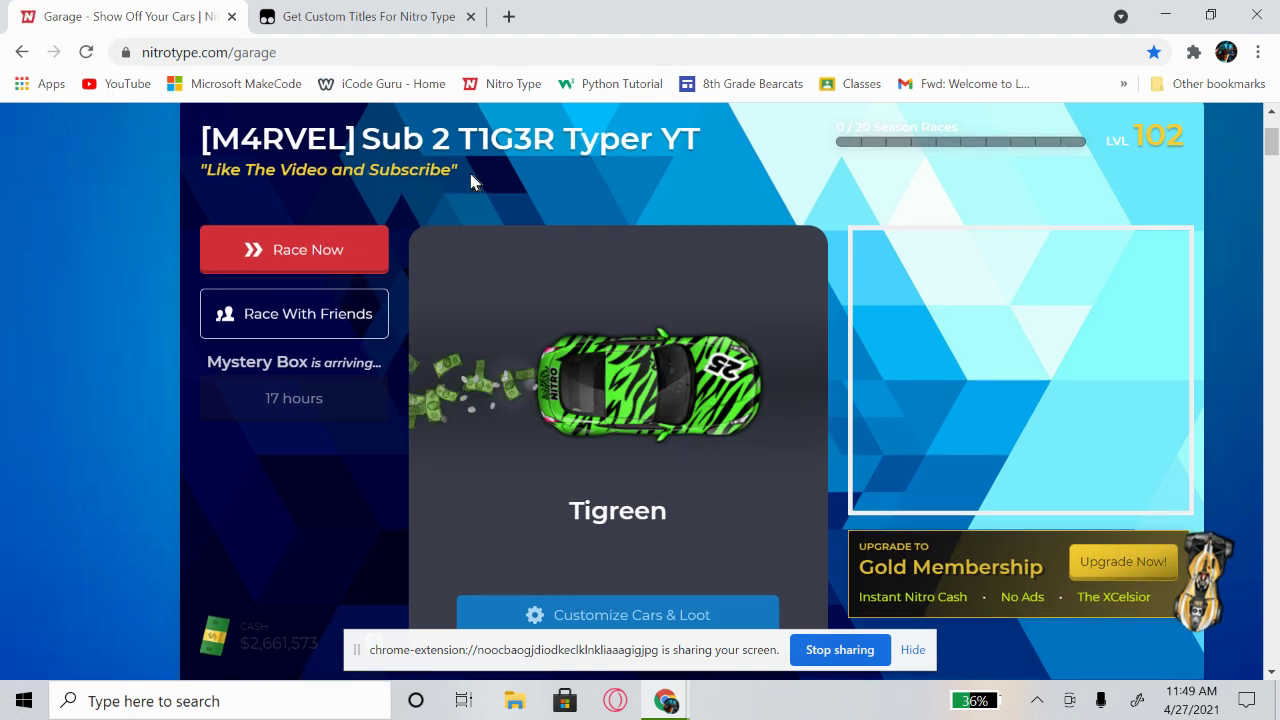
drag(370, 172, 210, 172)
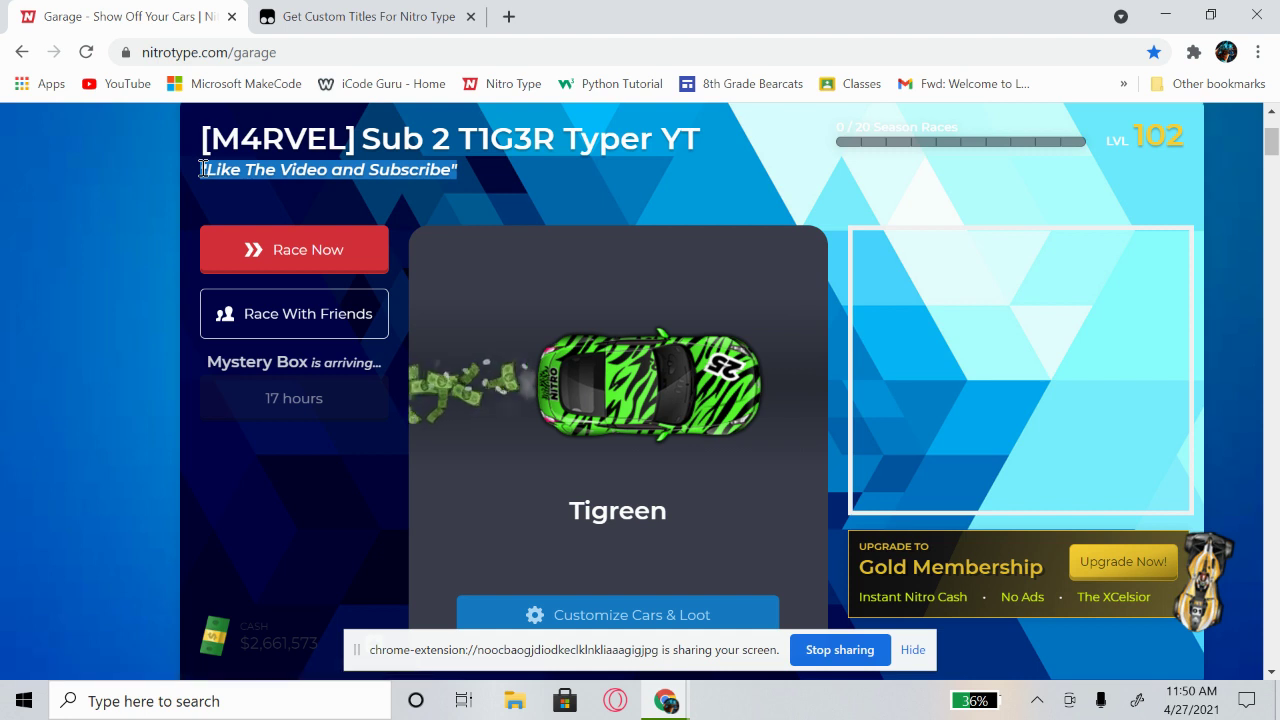
click(171, 249)
drag(468, 172, 217, 172)
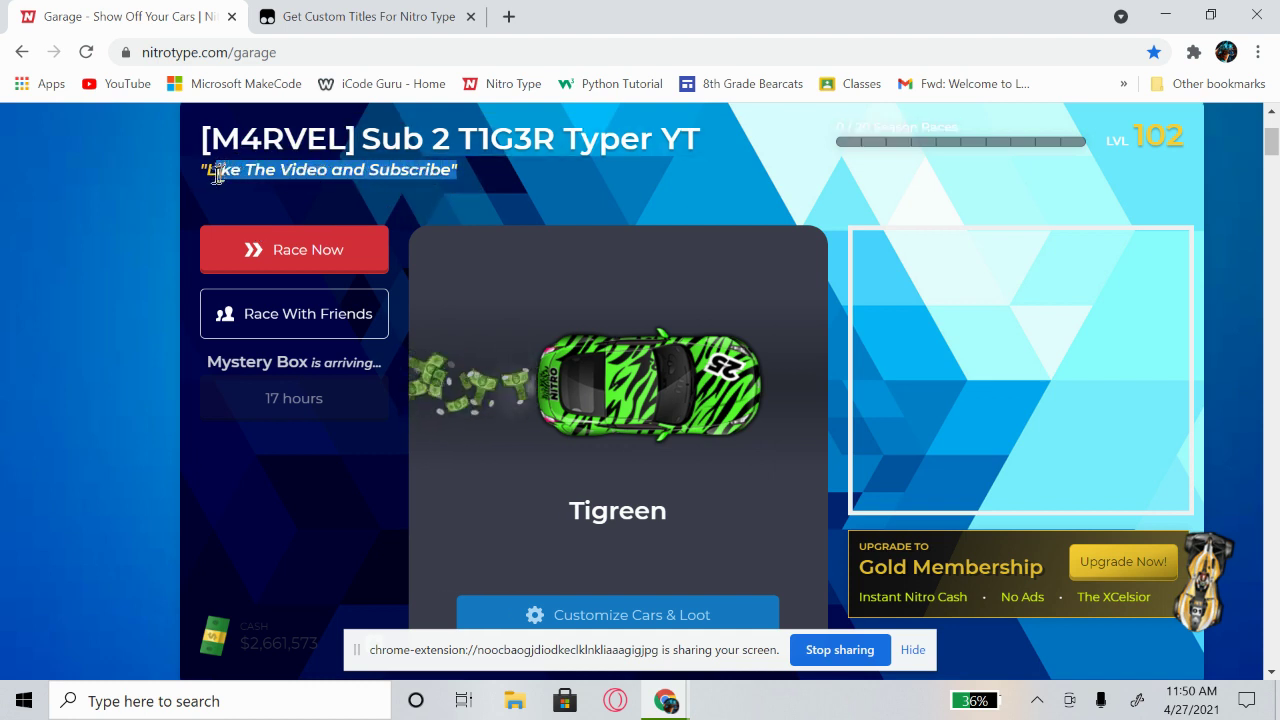
click(193, 166)
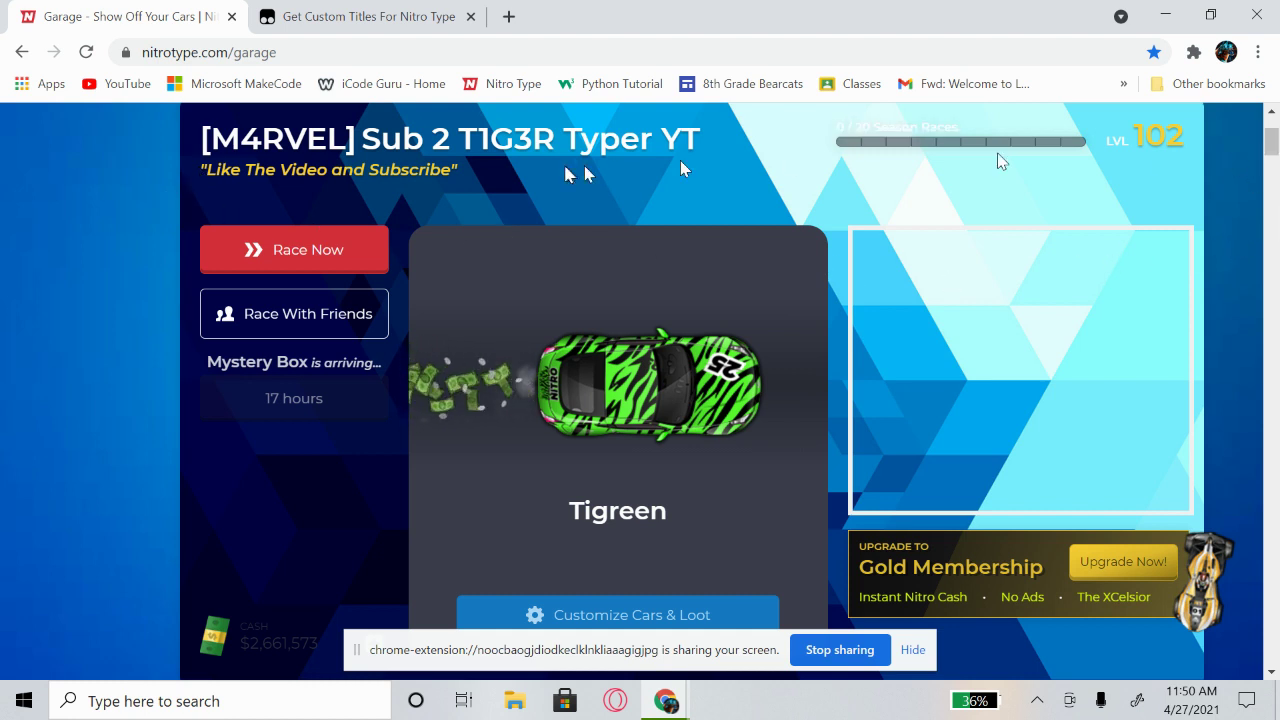
drag(457, 172, 203, 168)
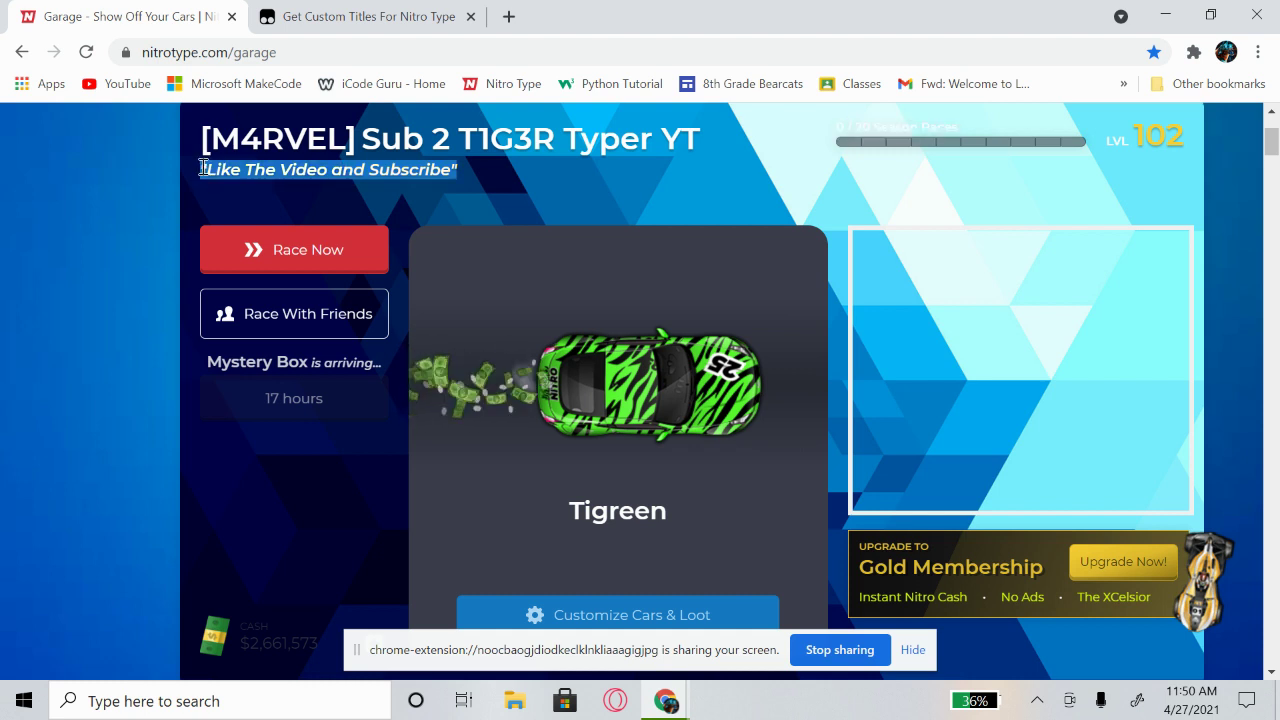
click(174, 187)
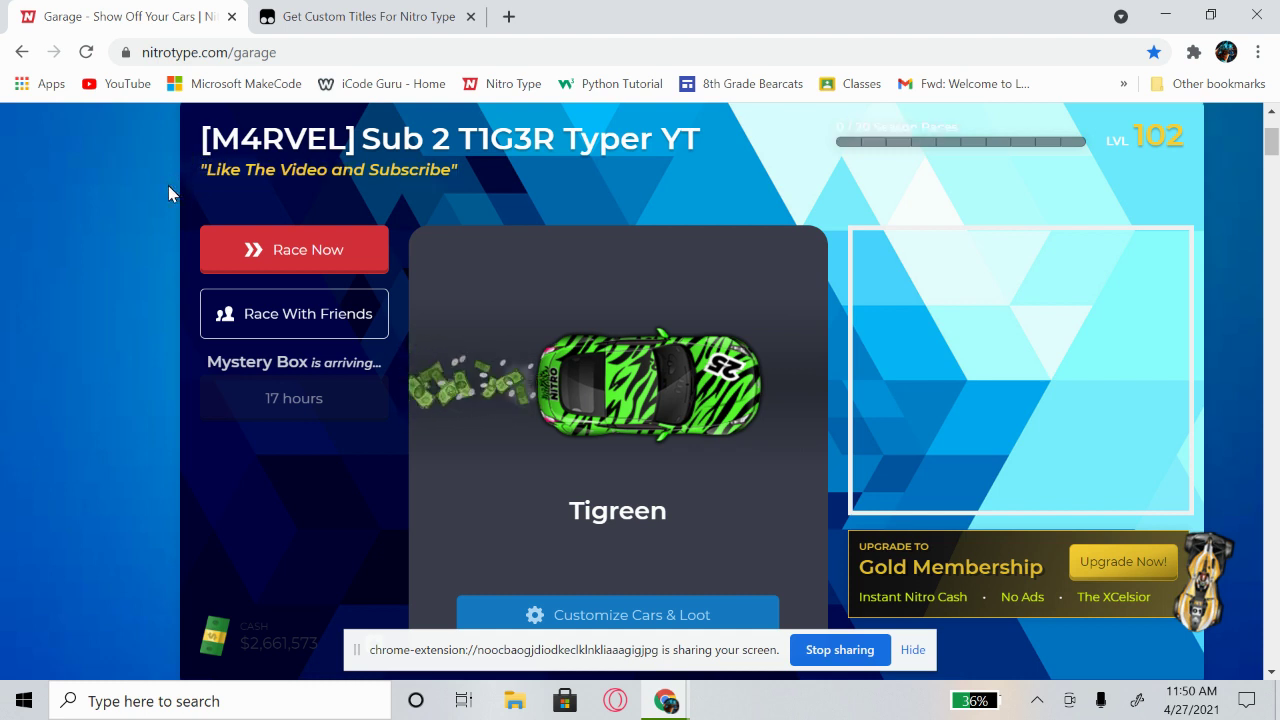
click(85, 55)
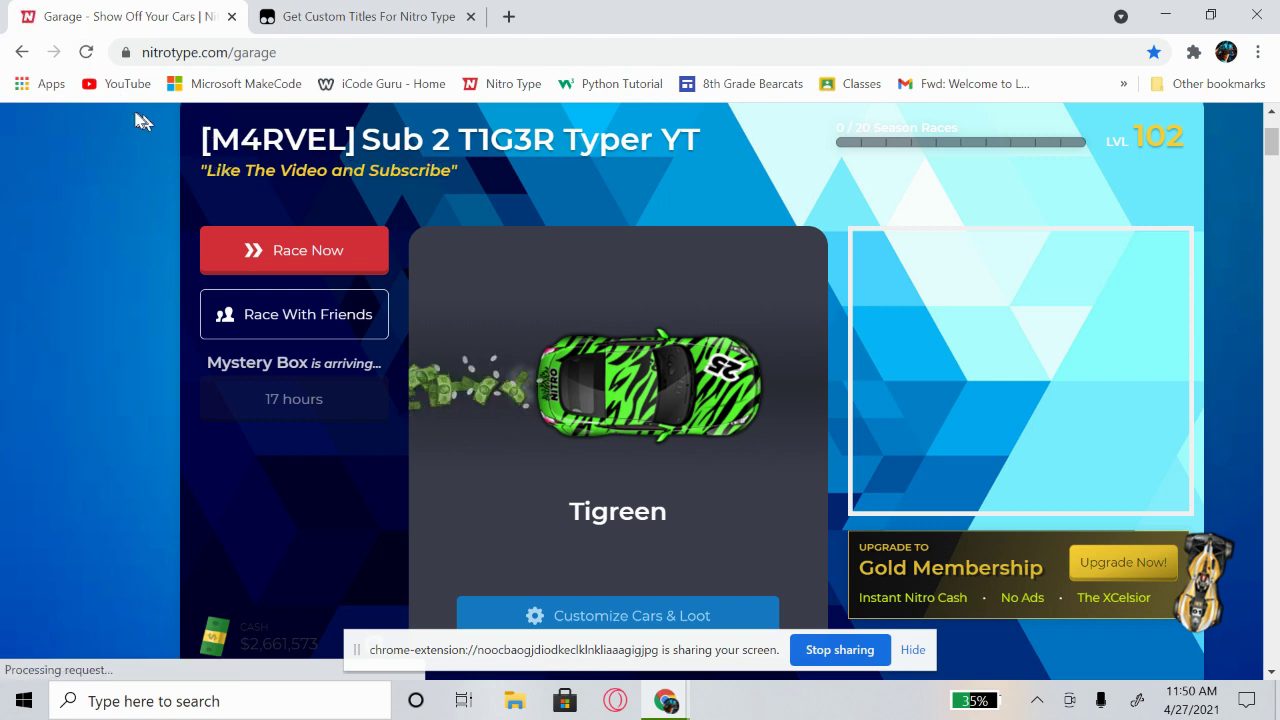
click(86, 53)
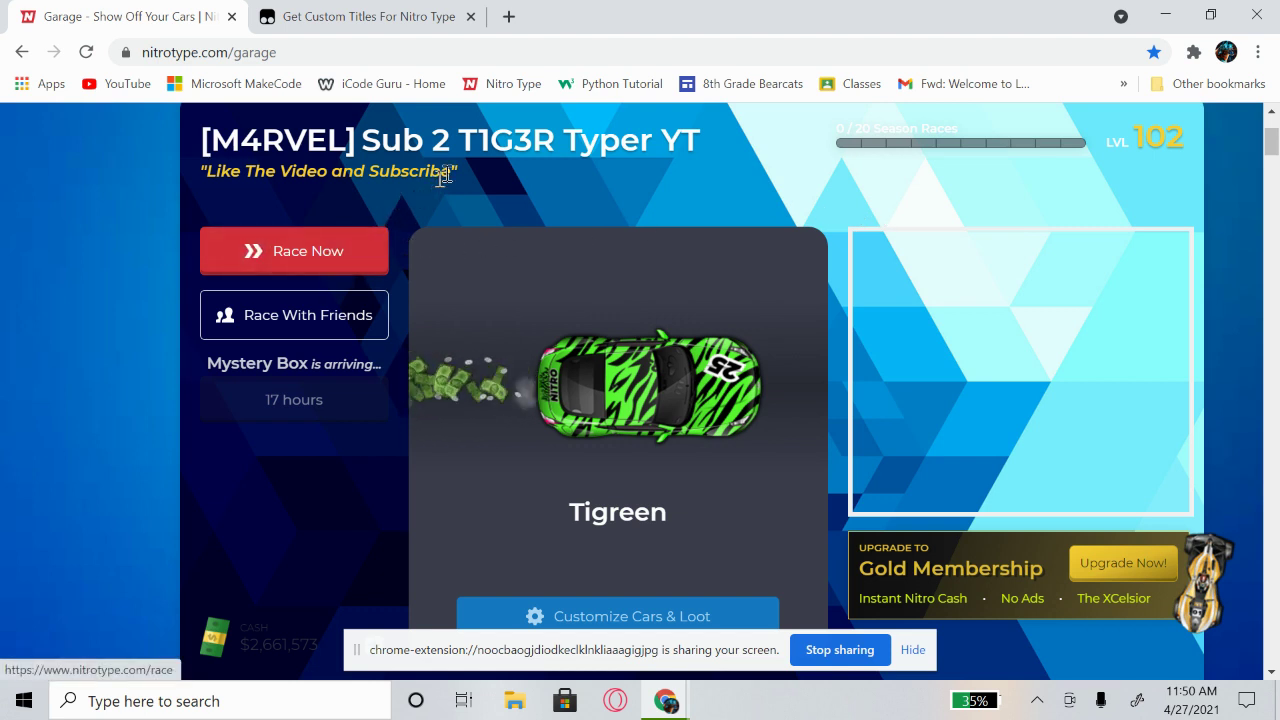
Step: Start a new race and type the passage beginning 'Suddenly, the lion got up with anger…'
click(311, 255)
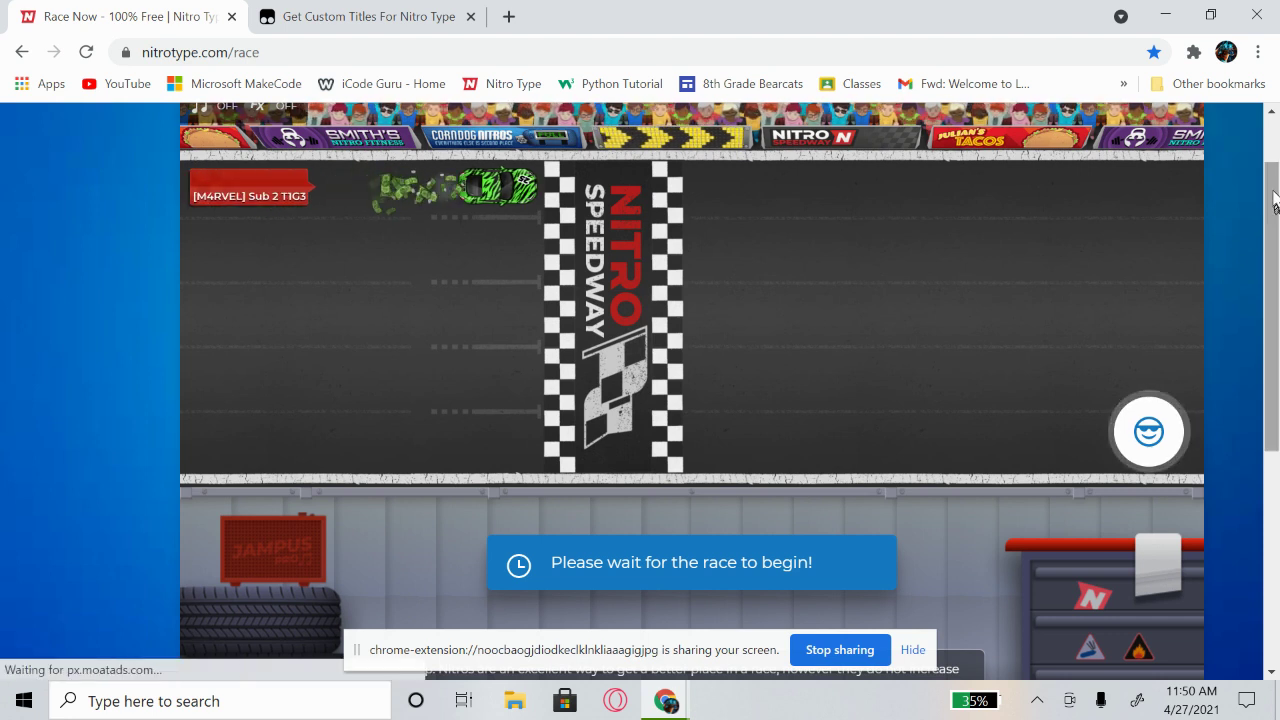
drag(1275, 200, 1272, 211)
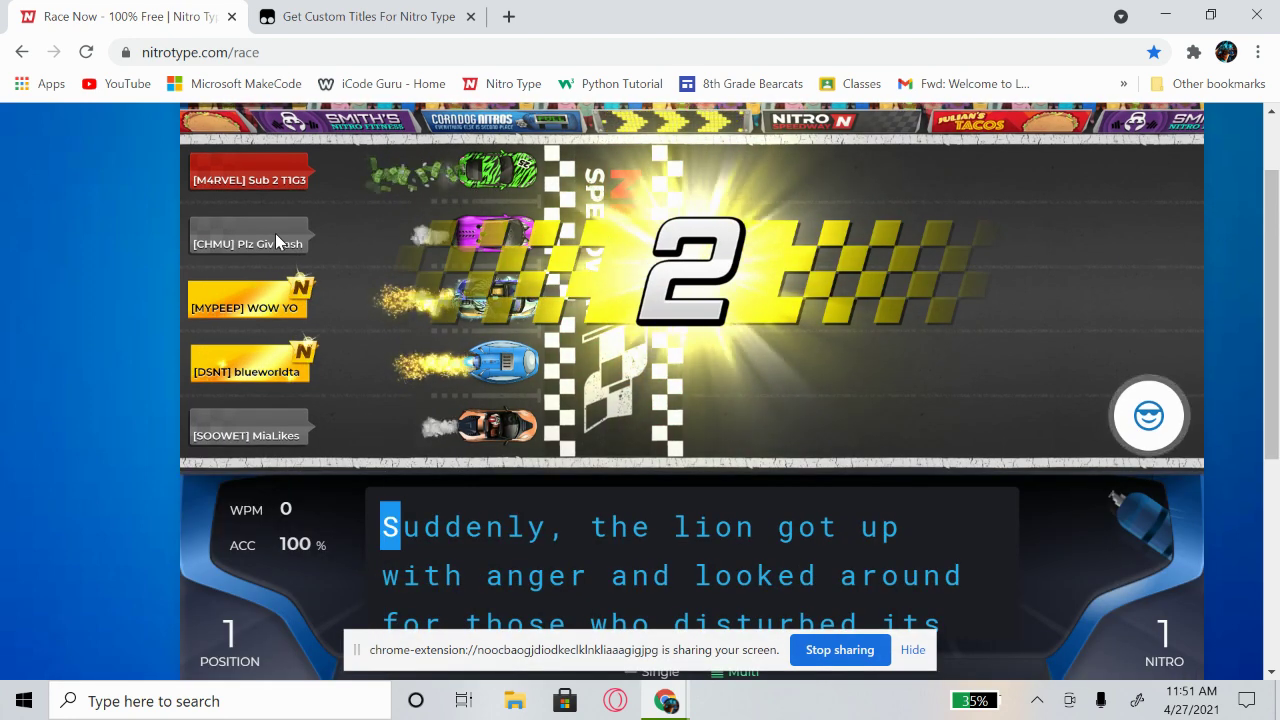
text(Suddenly, the l)
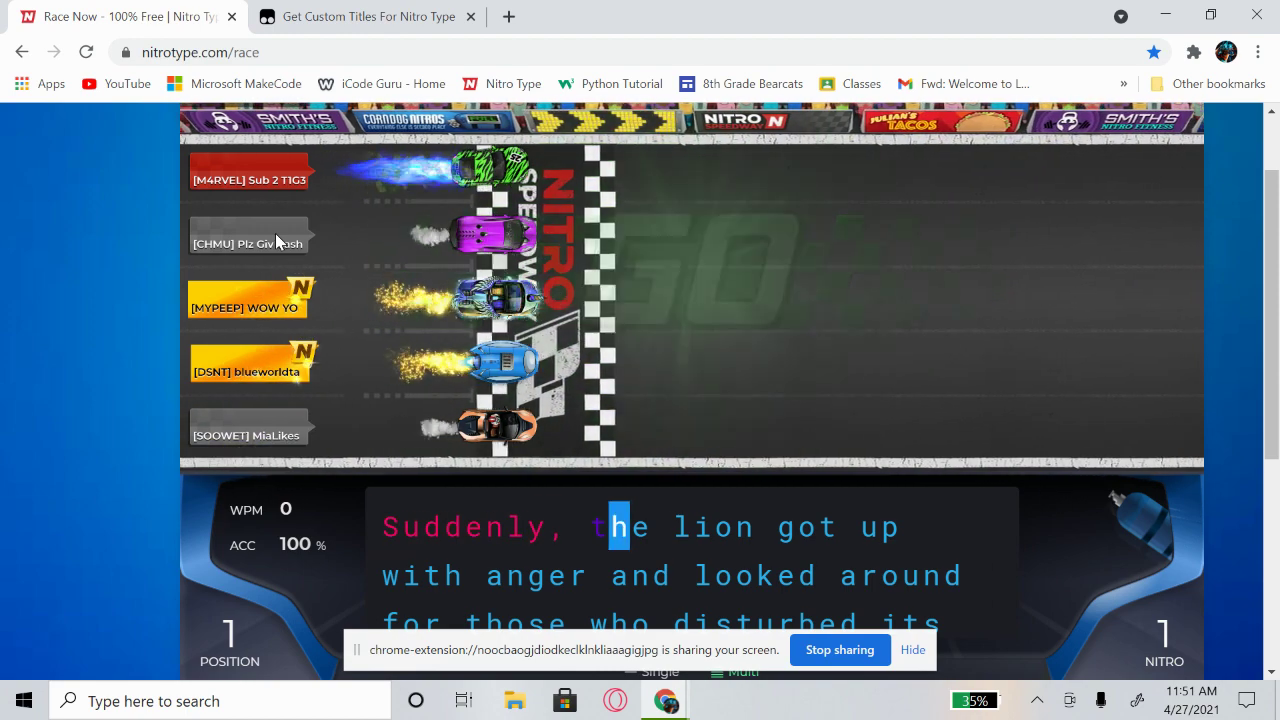
text(ion got up )
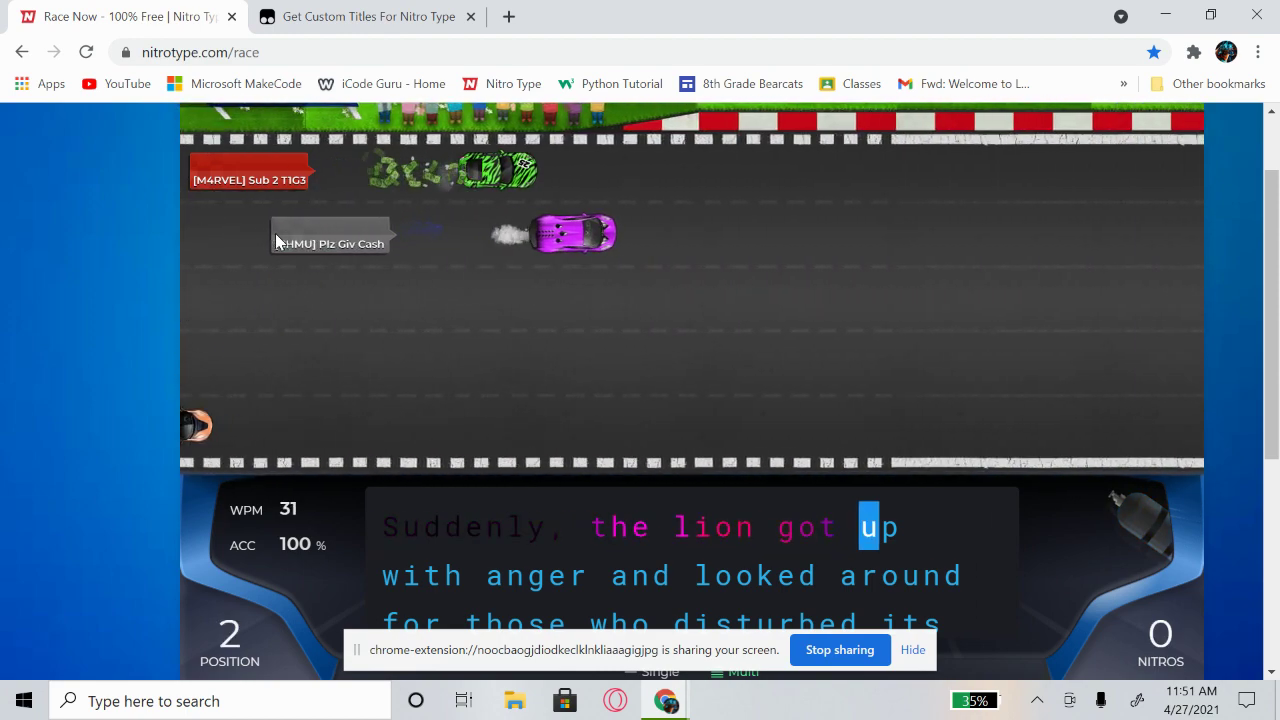
text(with anger and )
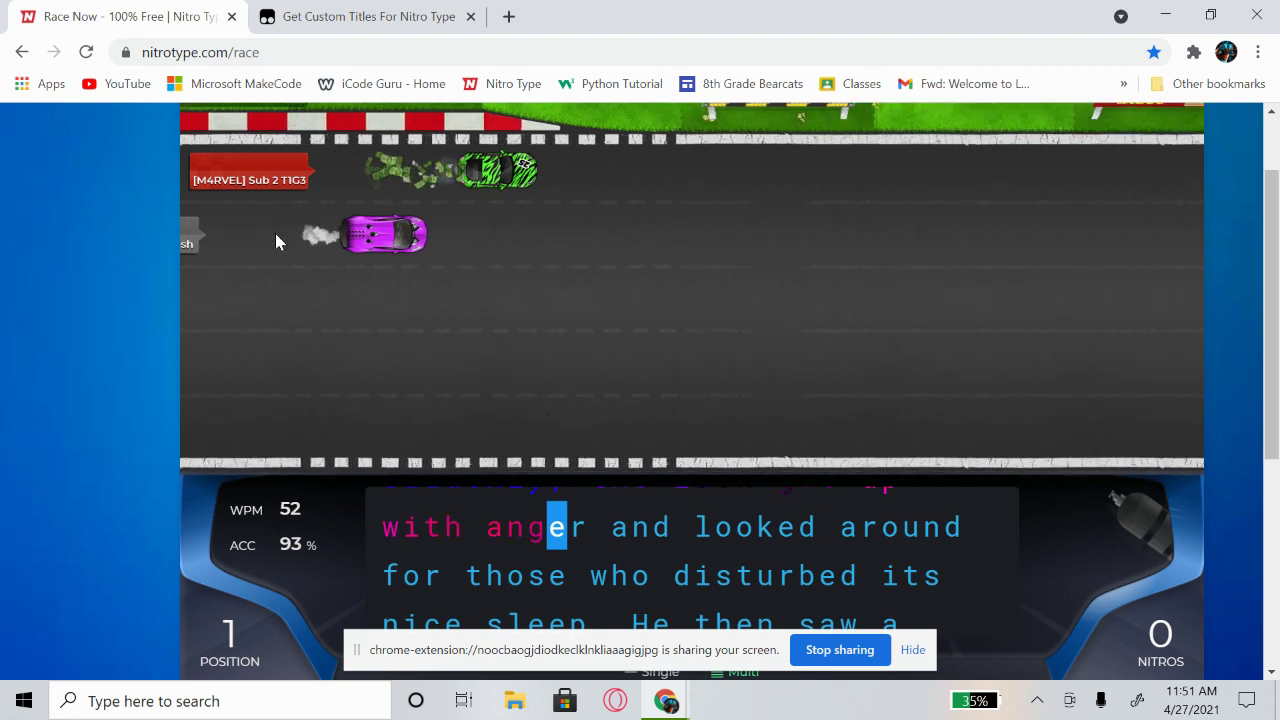
text(looked around)
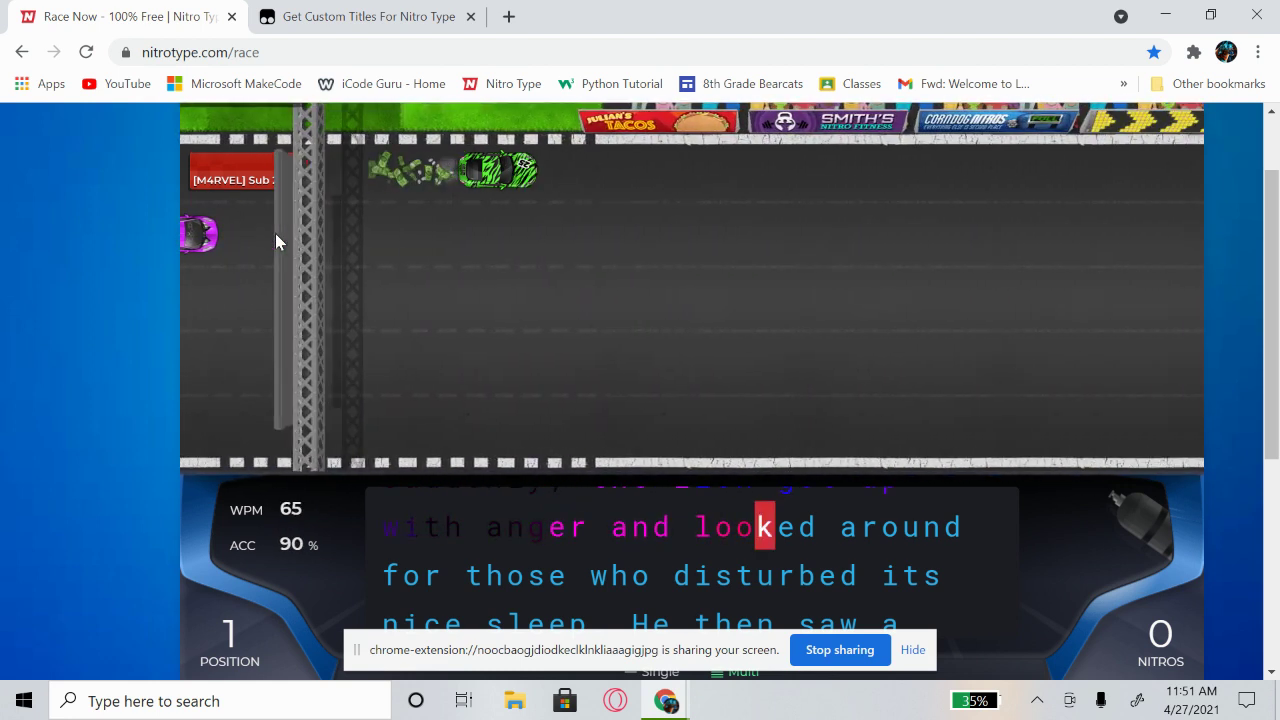
text( for th)
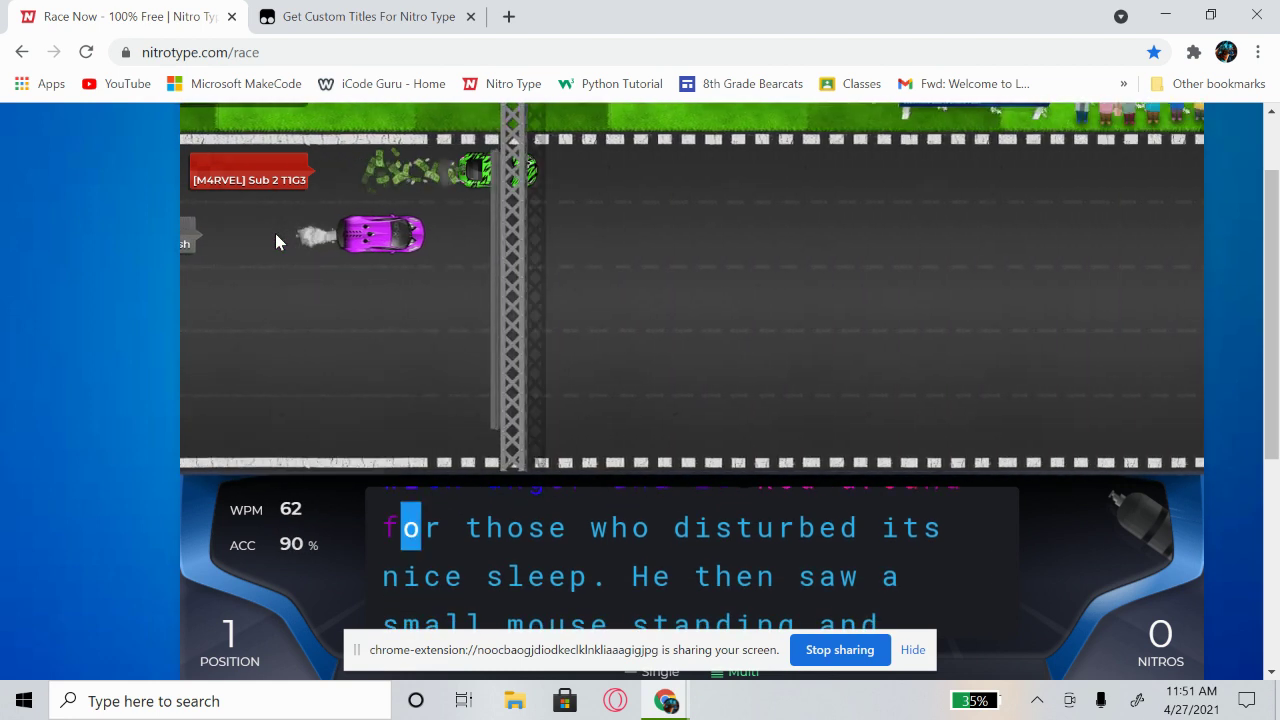
text(ose who dis)
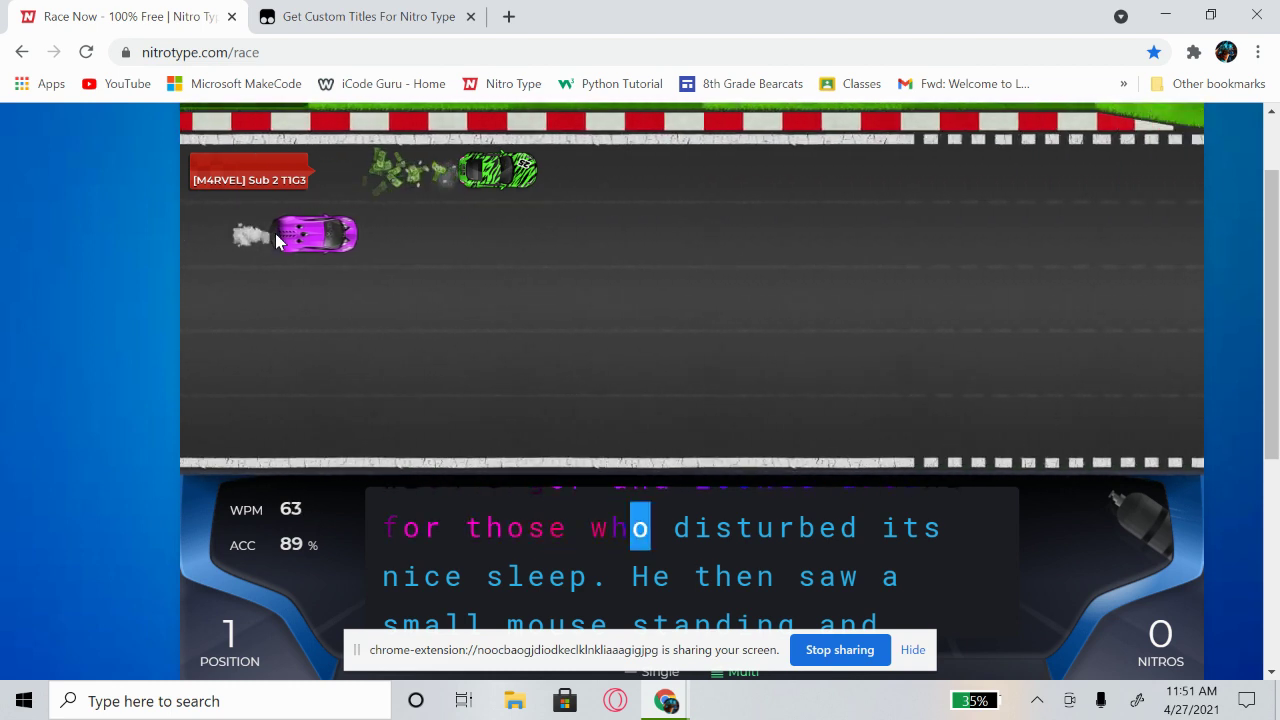
text(turbed its)
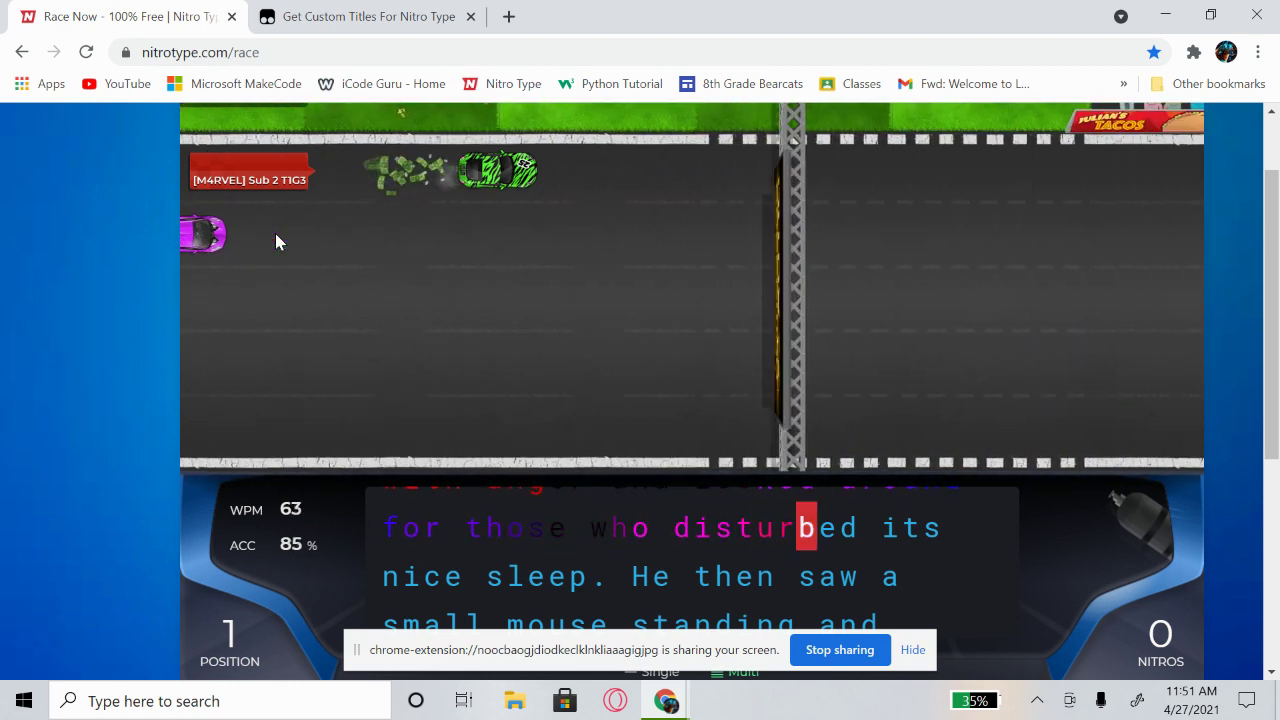
text( nice sleep)
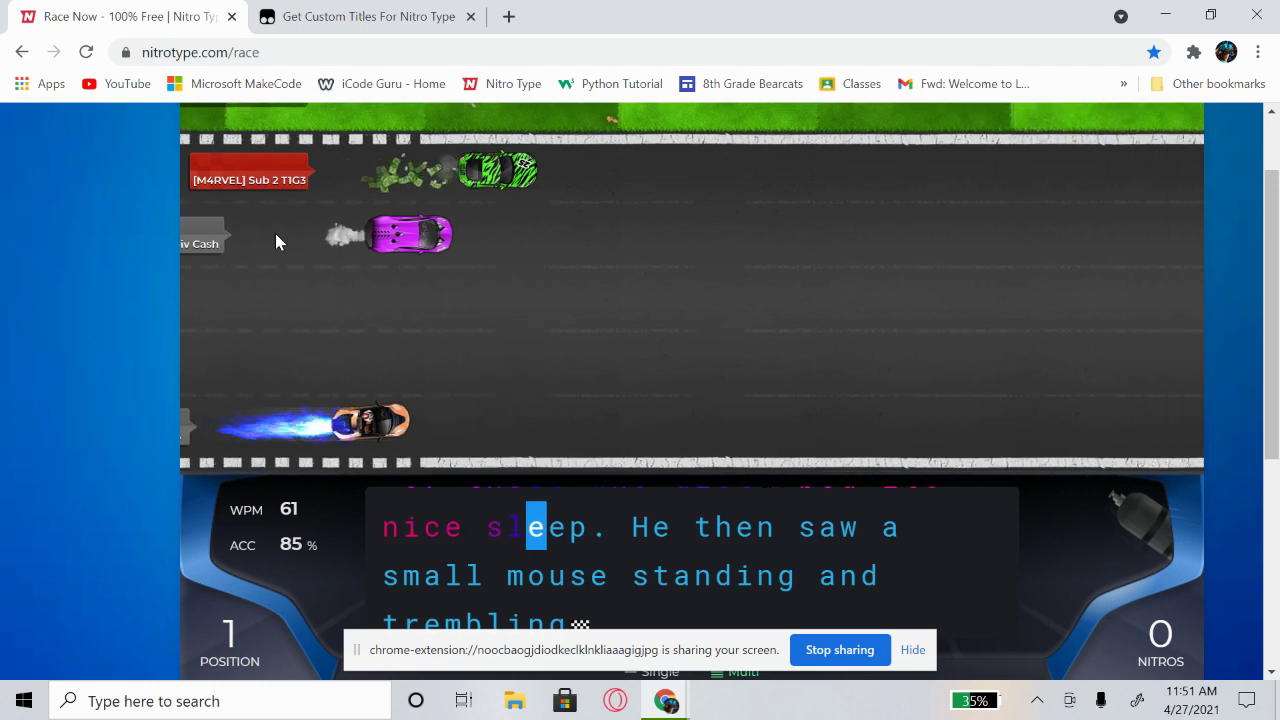
text(. He then saw )
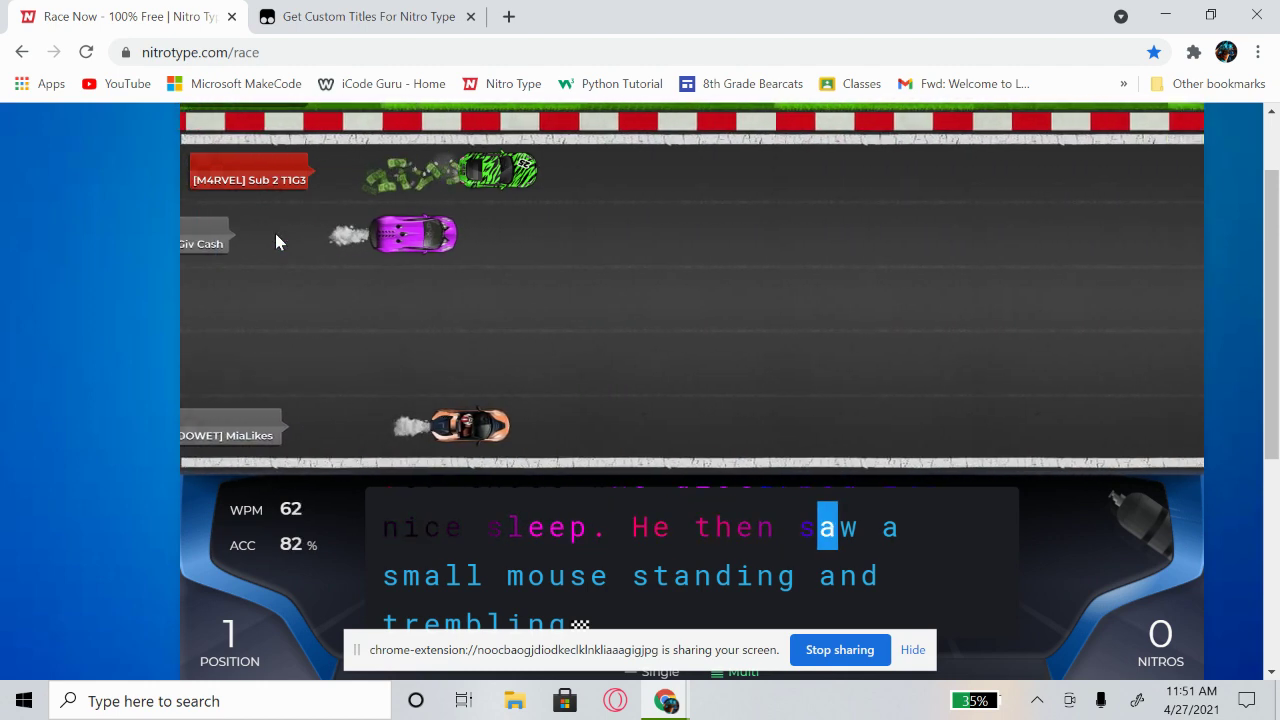
text(a small mouse s)
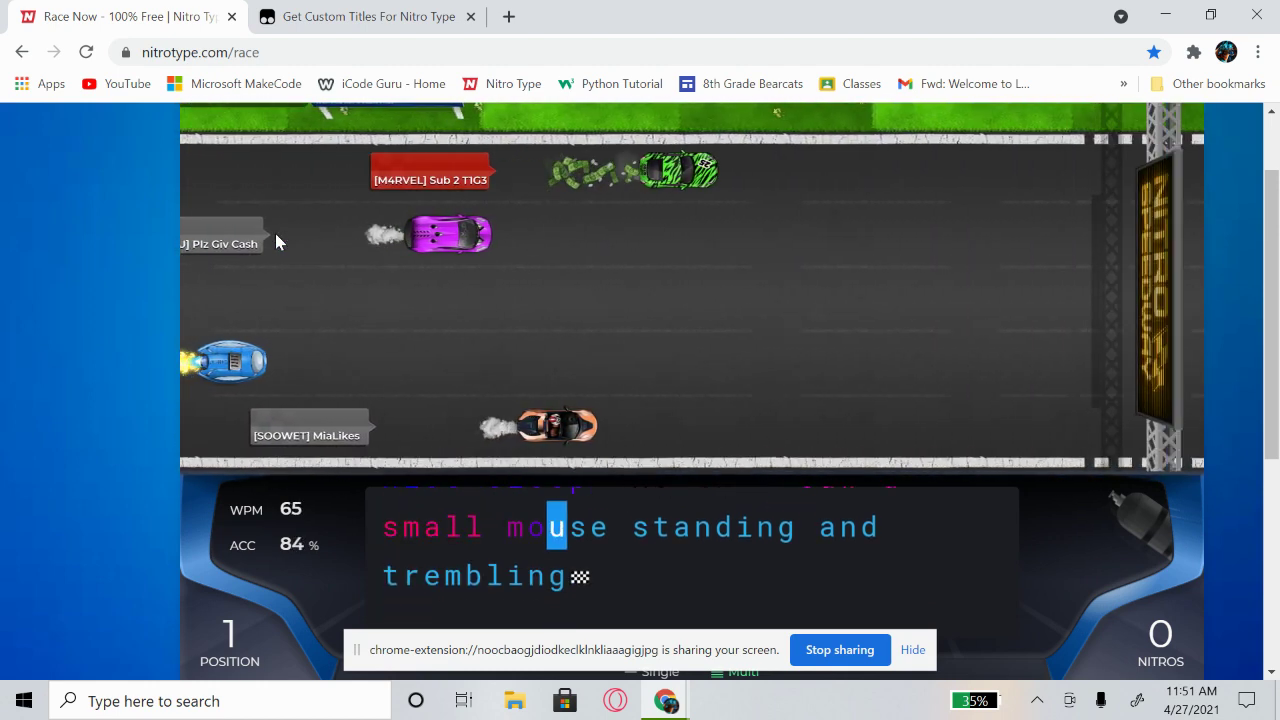
text(tanding and )
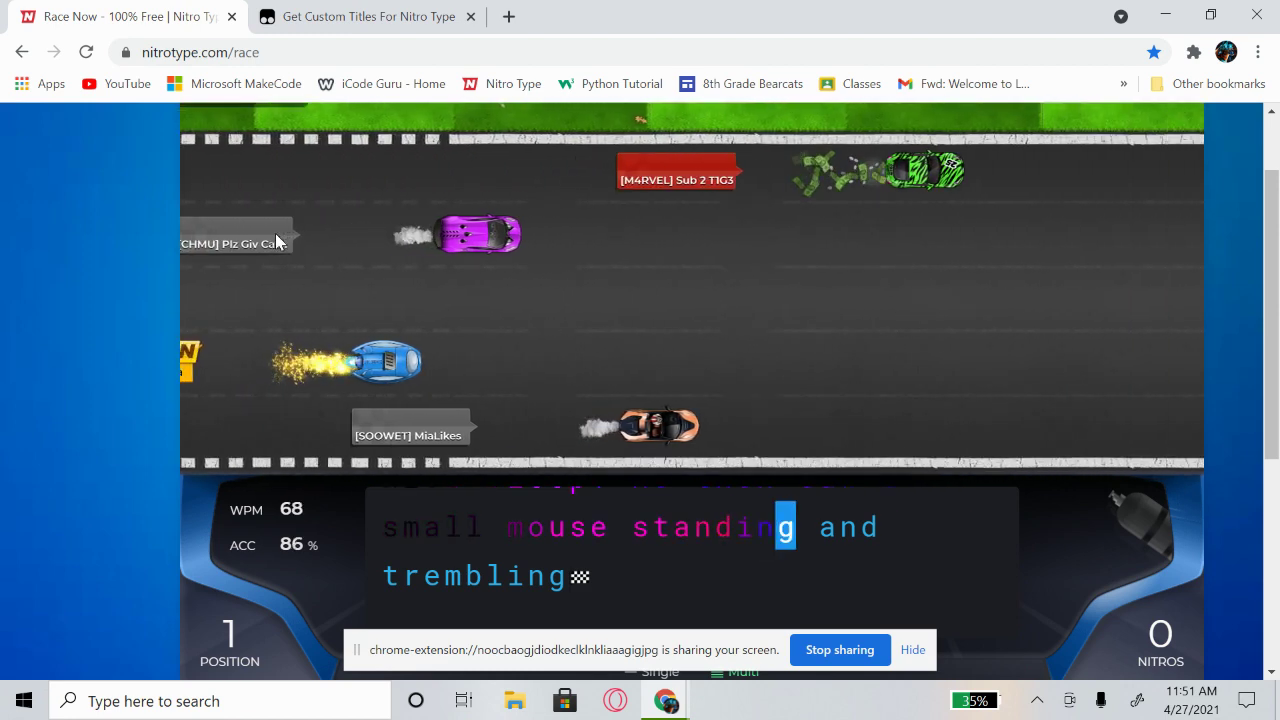
text(trembli)
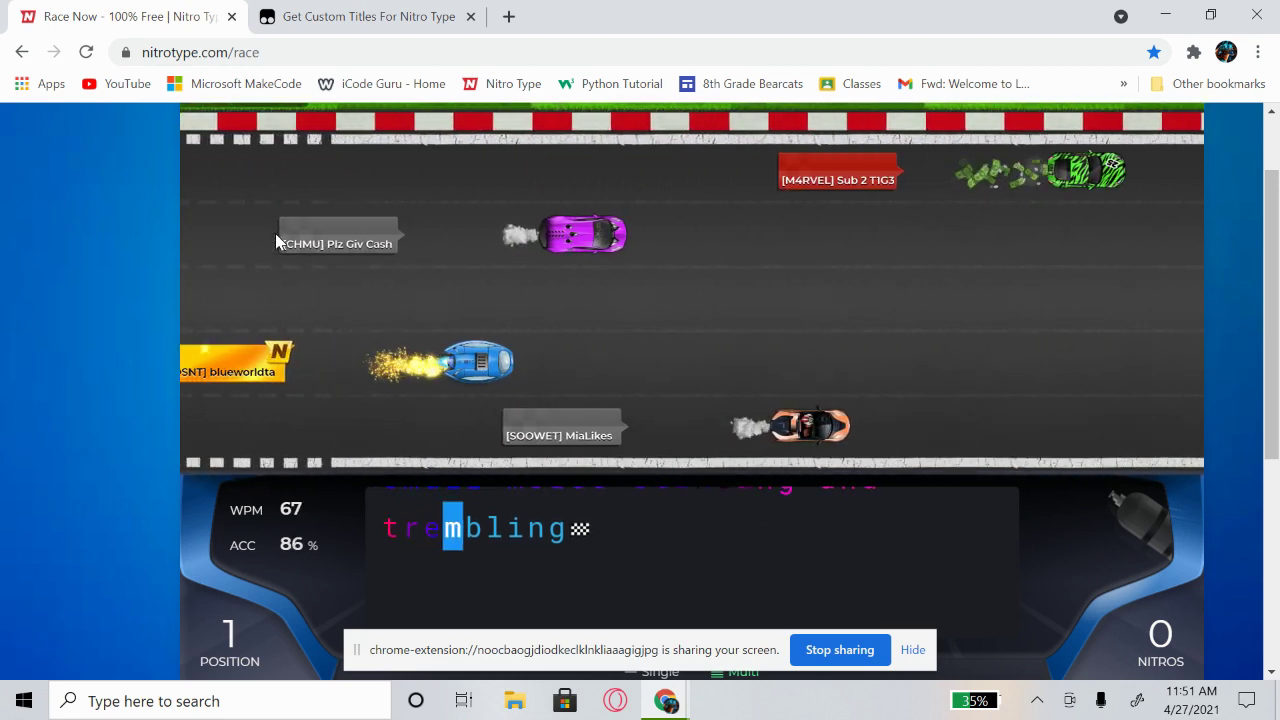
text(ng)
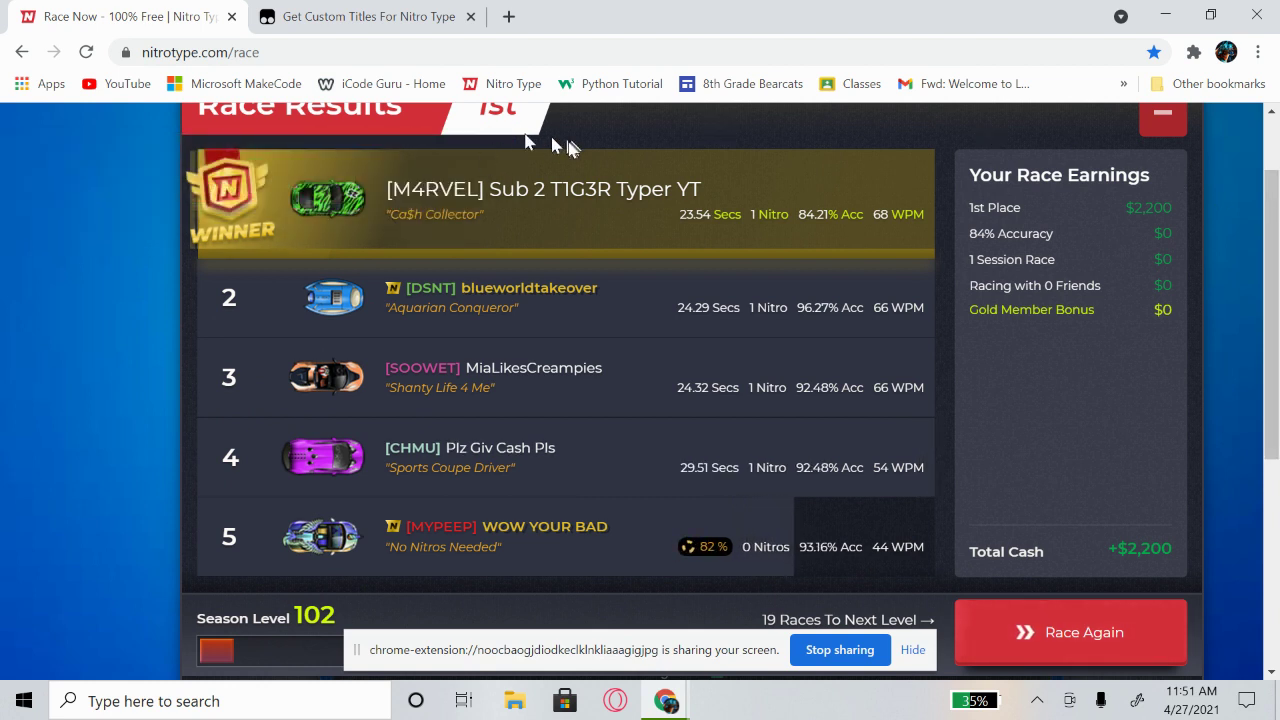
mouse_move(518, 245)
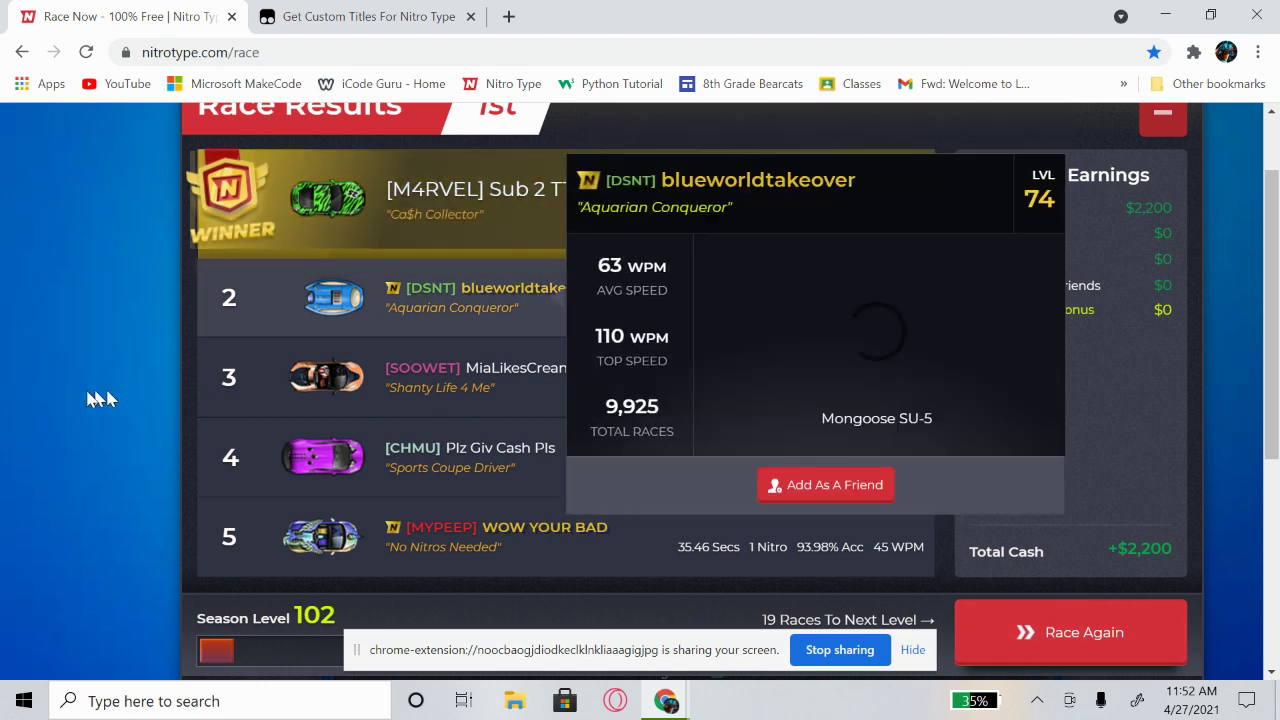
scroll(1273, 163, up, 1)
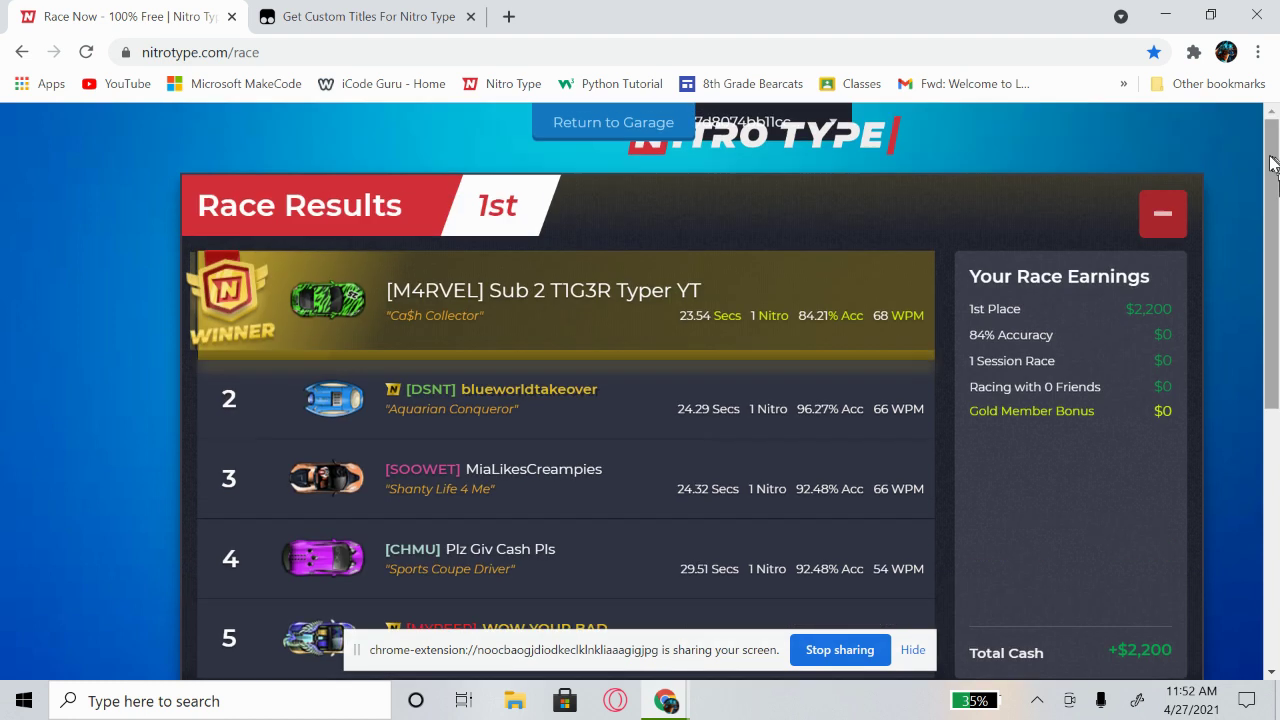
Step: Return to the garage and highlight the 'Like The Video and Subscribe' tagline to confirm it persists
click(613, 123)
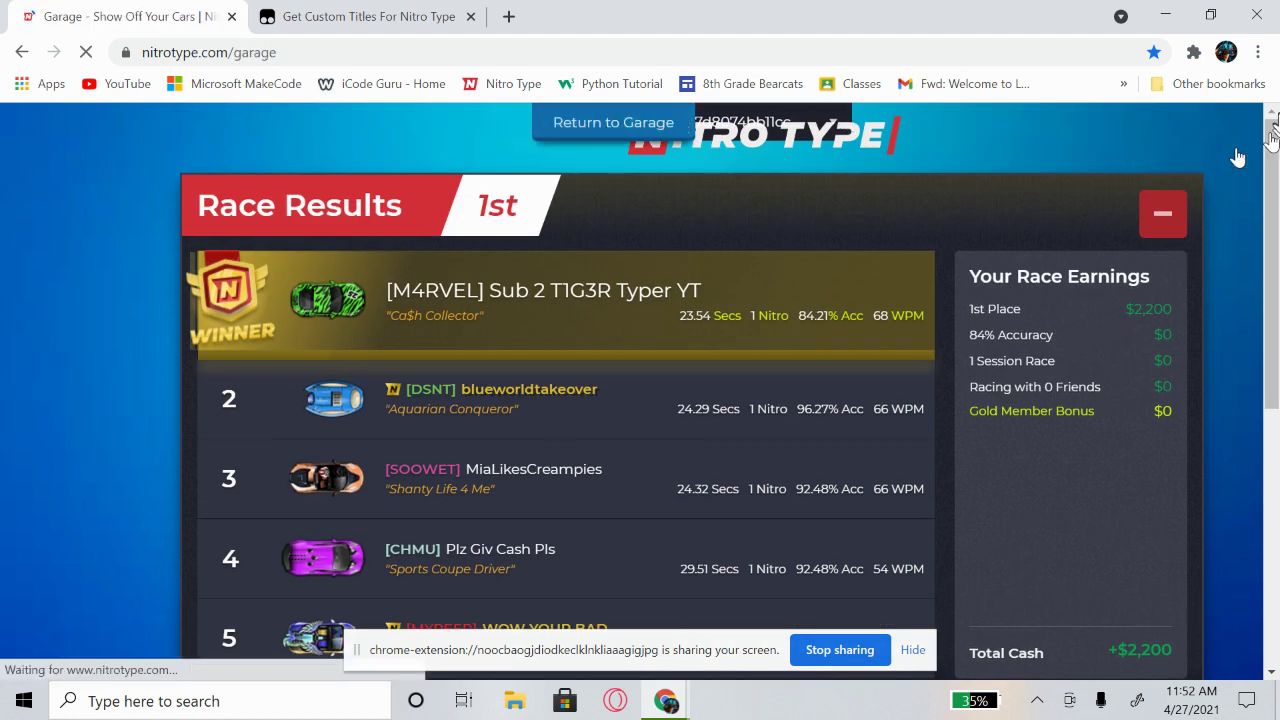
scroll(1275, 147, down, 2)
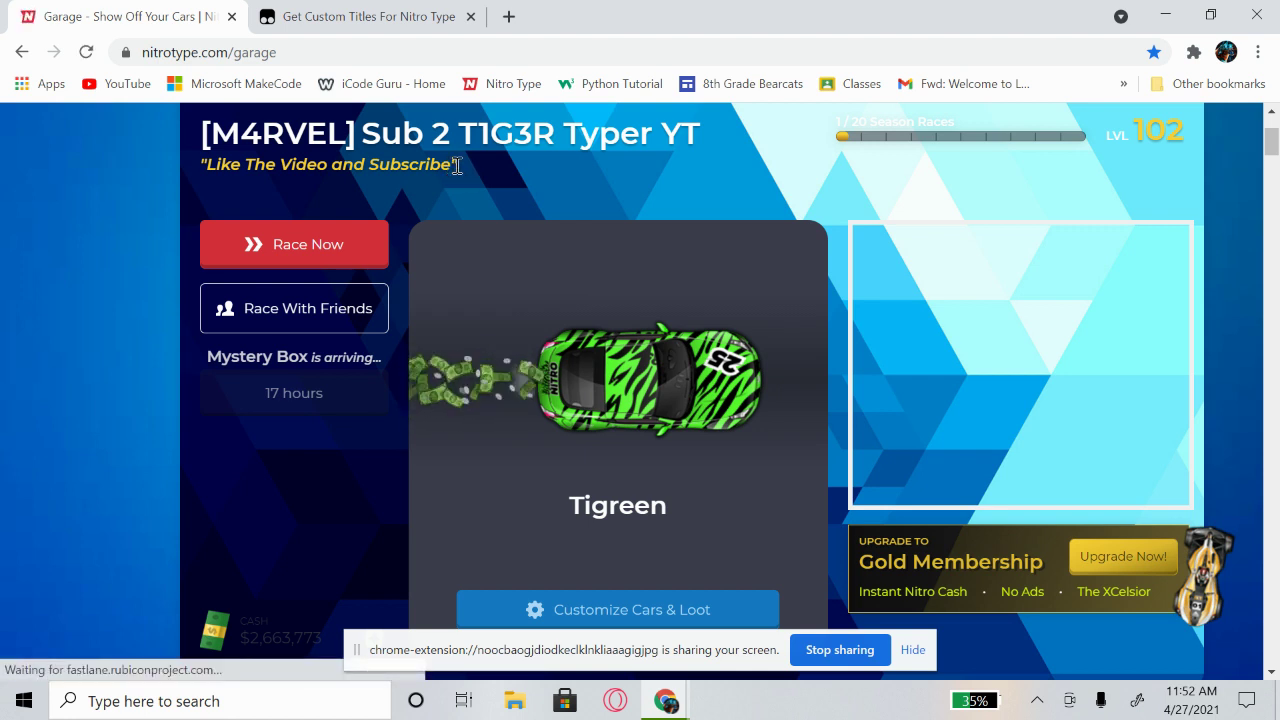
drag(455, 166, 310, 163)
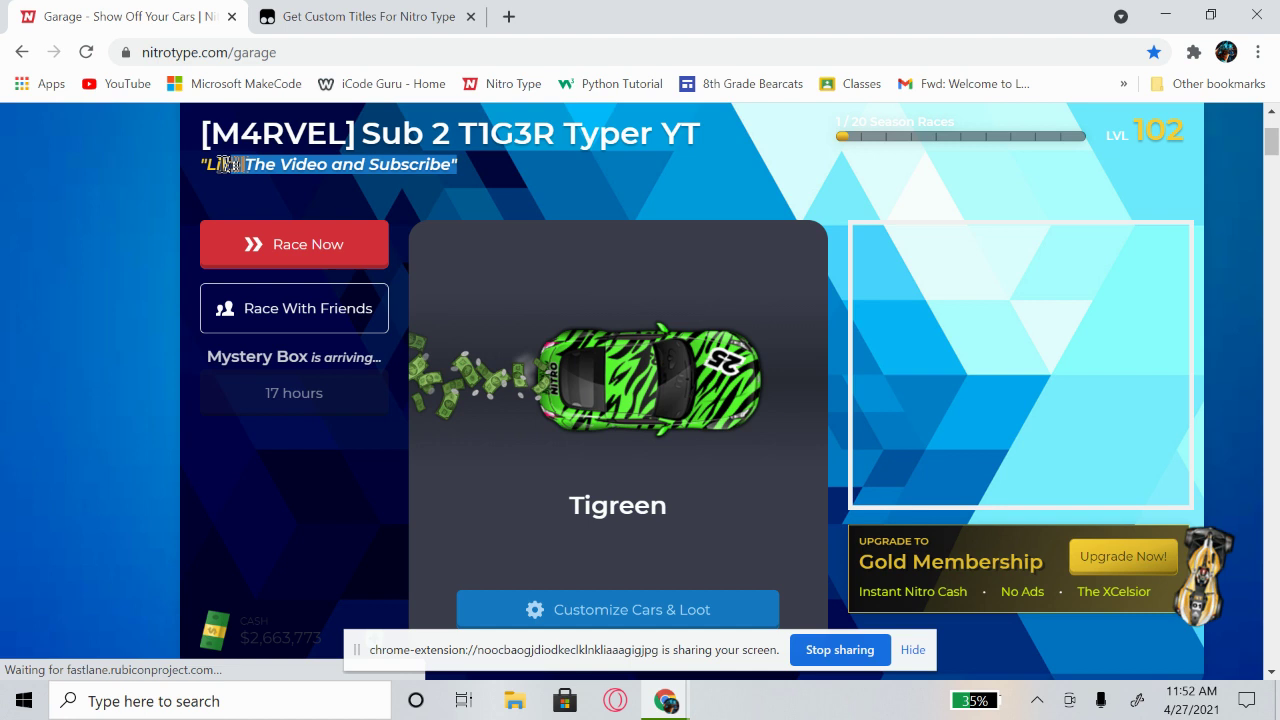
click(193, 218)
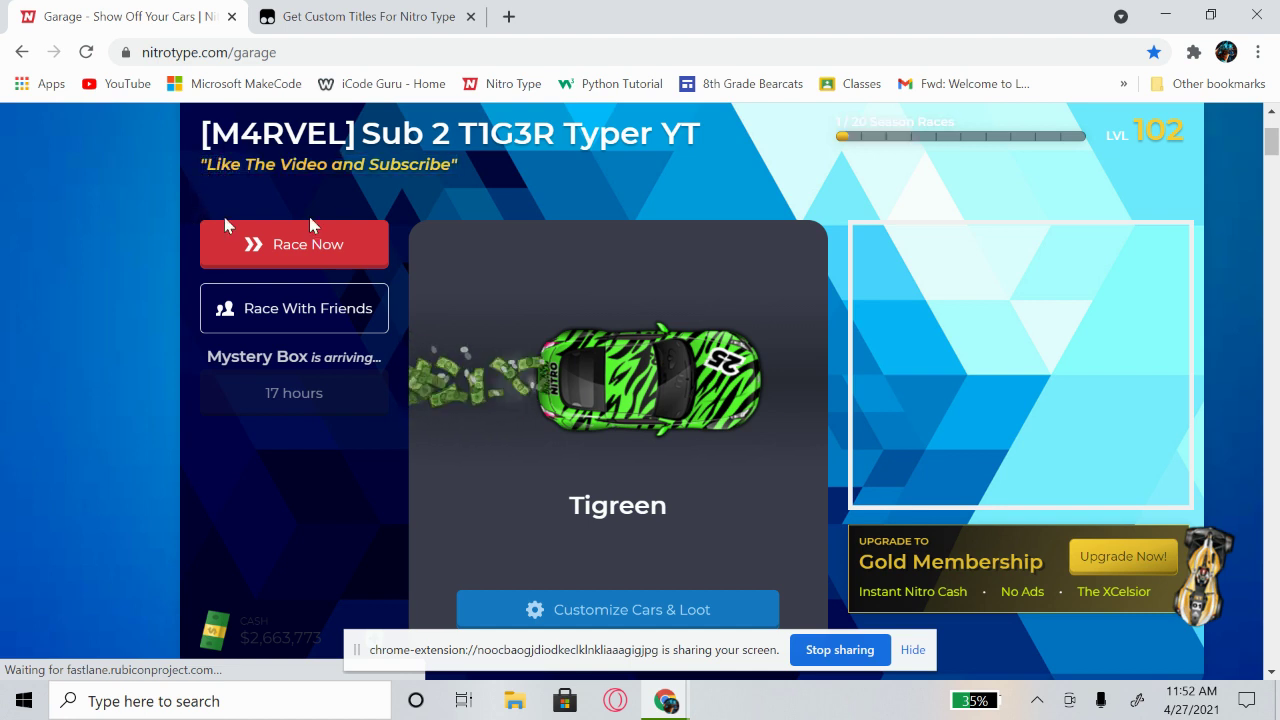